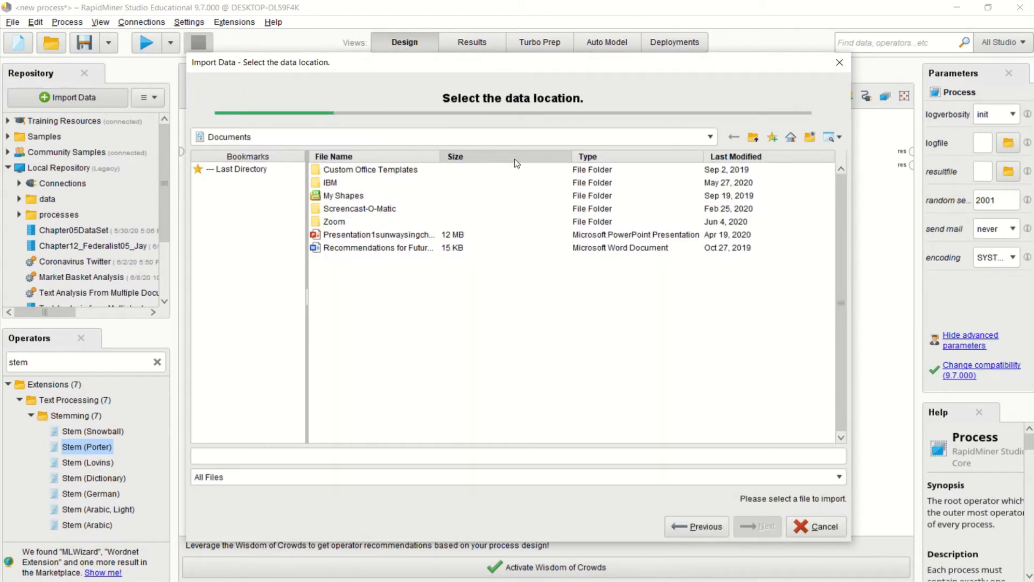
pyautogui.click(710, 137)
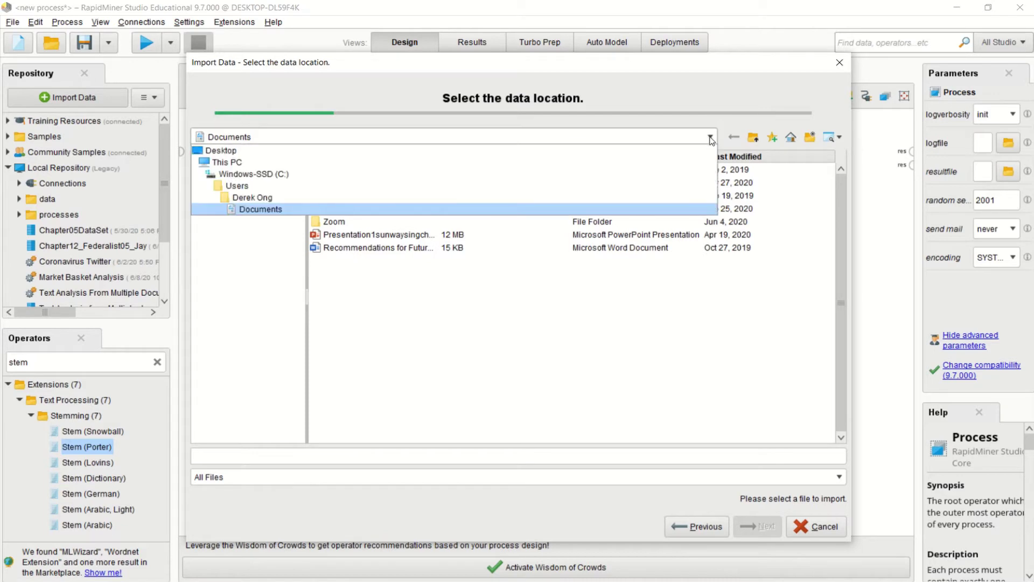
pyautogui.click(704, 153)
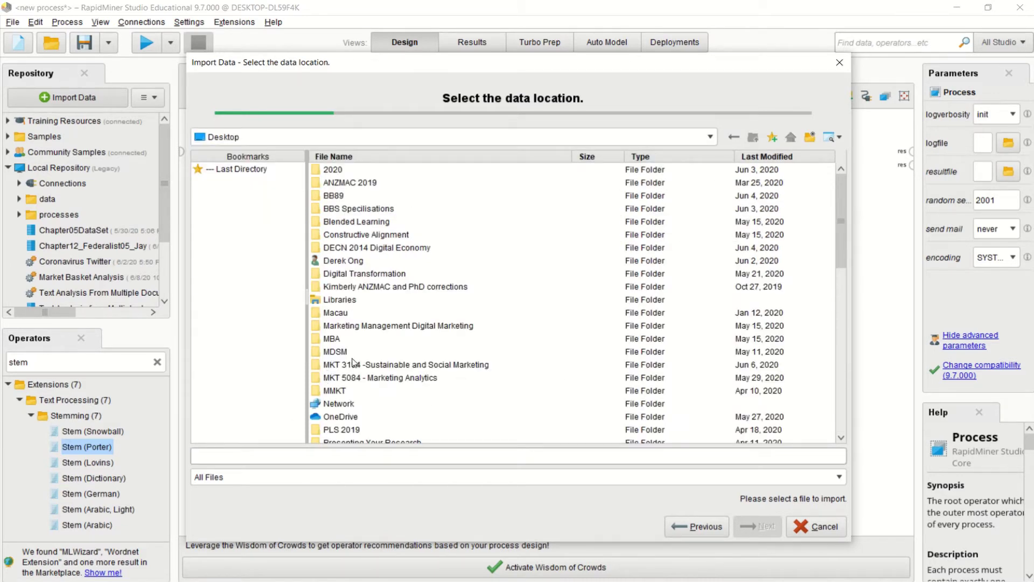
pyautogui.click(358, 382)
pyautogui.doubleClick(357, 379)
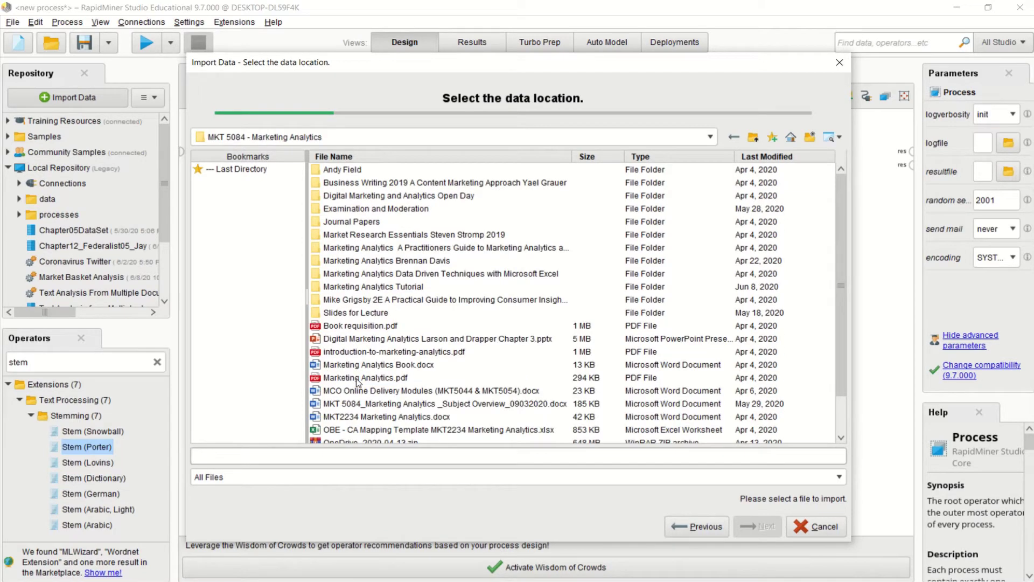
pyautogui.doubleClick(362, 289)
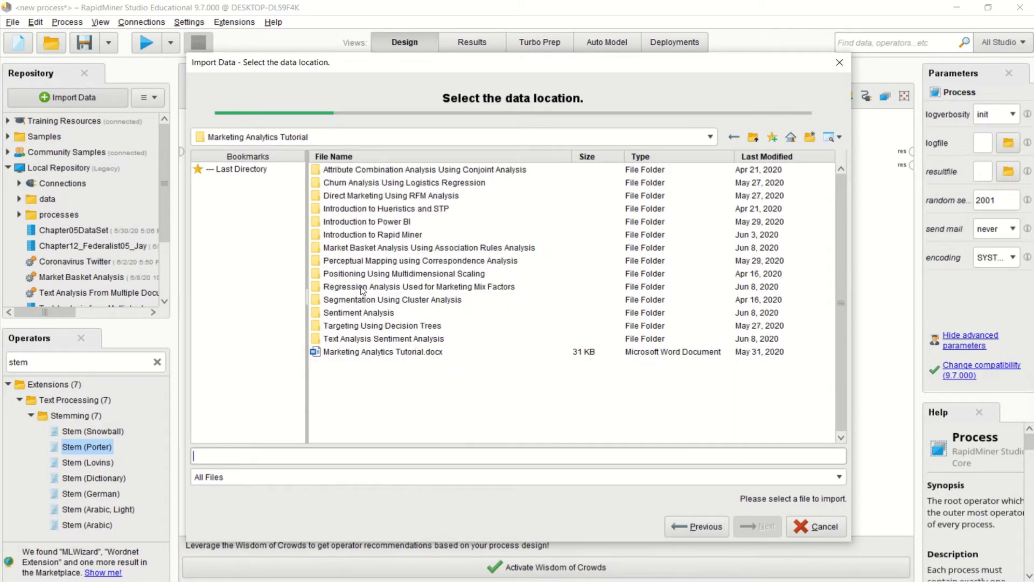
pyautogui.doubleClick(355, 235)
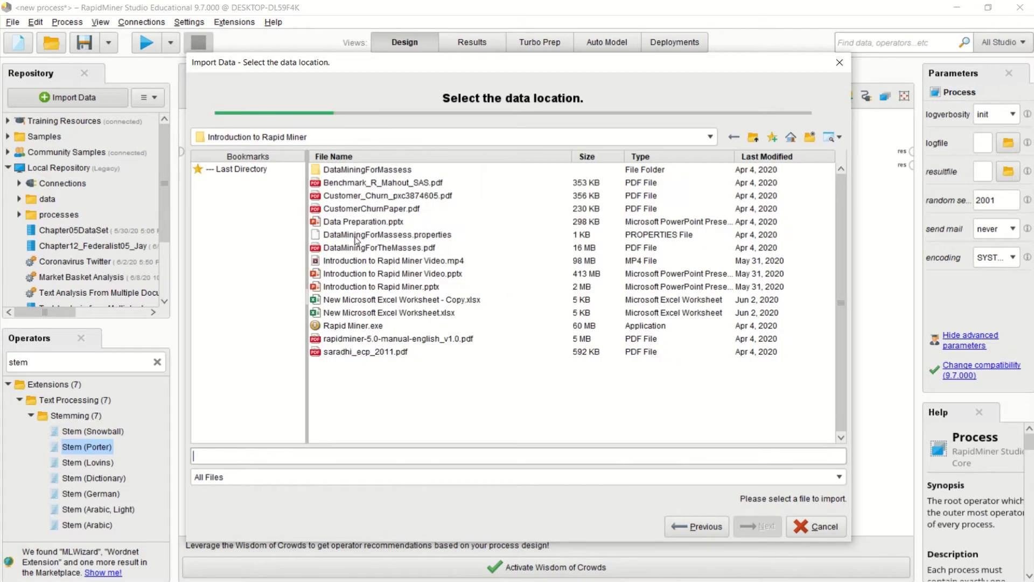
pyautogui.click(351, 171)
pyautogui.doubleClick(351, 170)
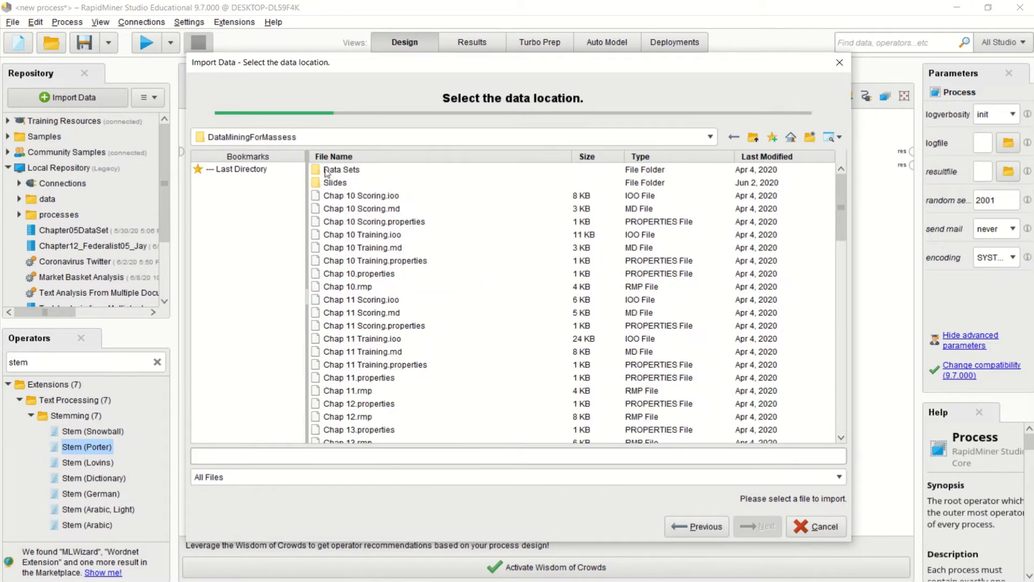
pyautogui.doubleClick(334, 171)
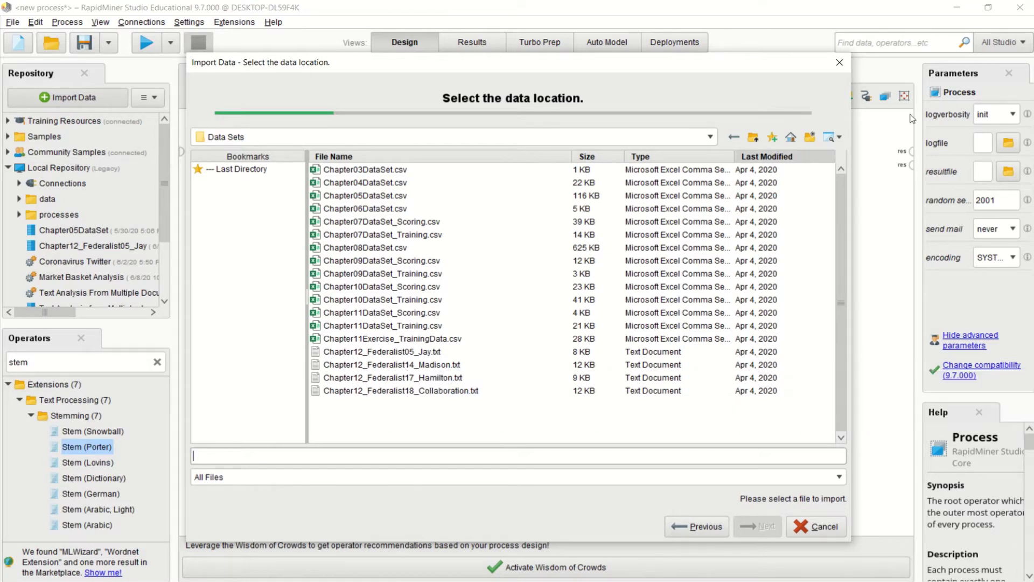
pyautogui.click(416, 366)
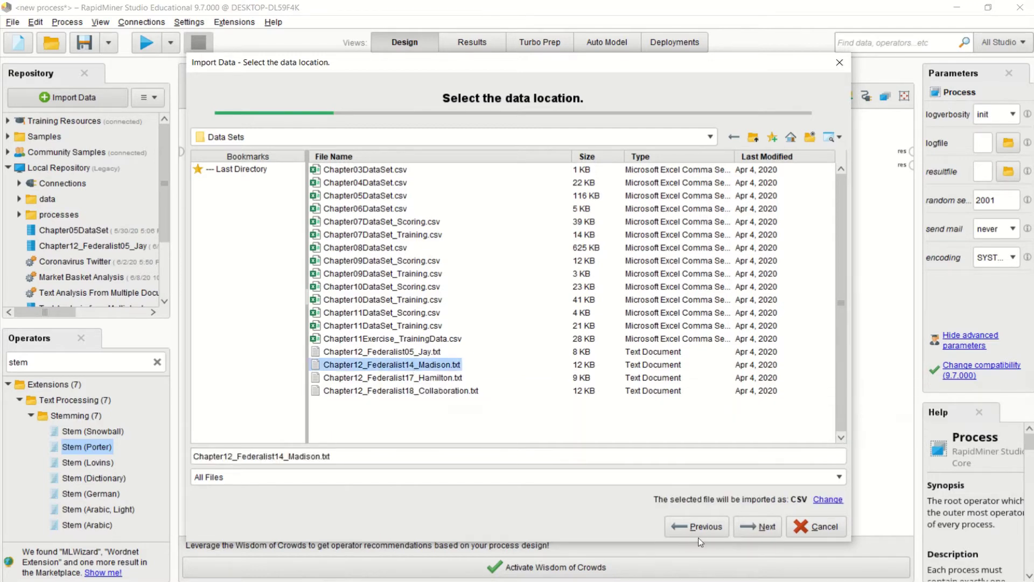
pyautogui.click(758, 528)
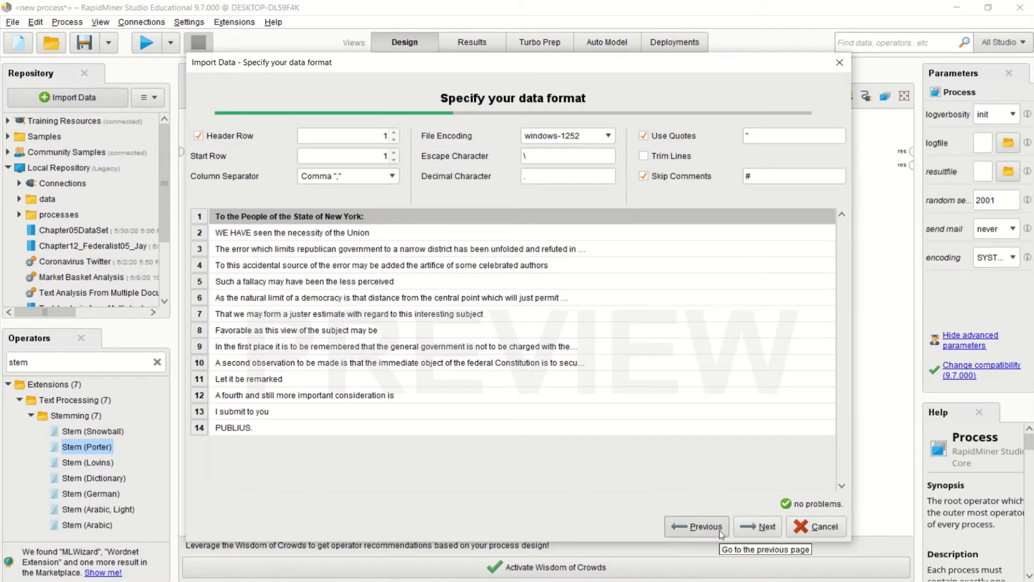
pyautogui.click(835, 529)
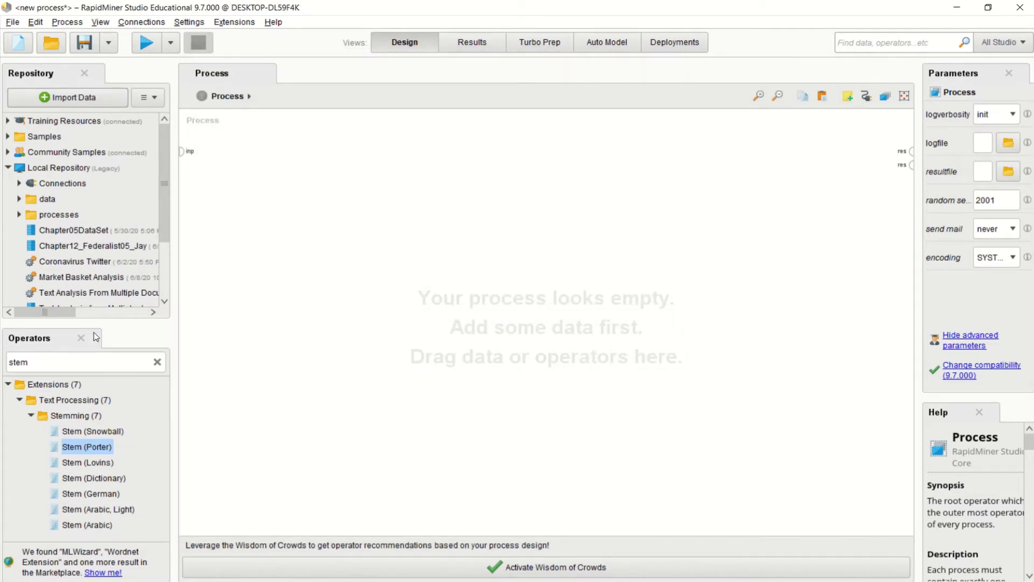
# Find the Read Document operator and place three copies of it, stacked vertically, in the empty process
pyautogui.click(79, 362)
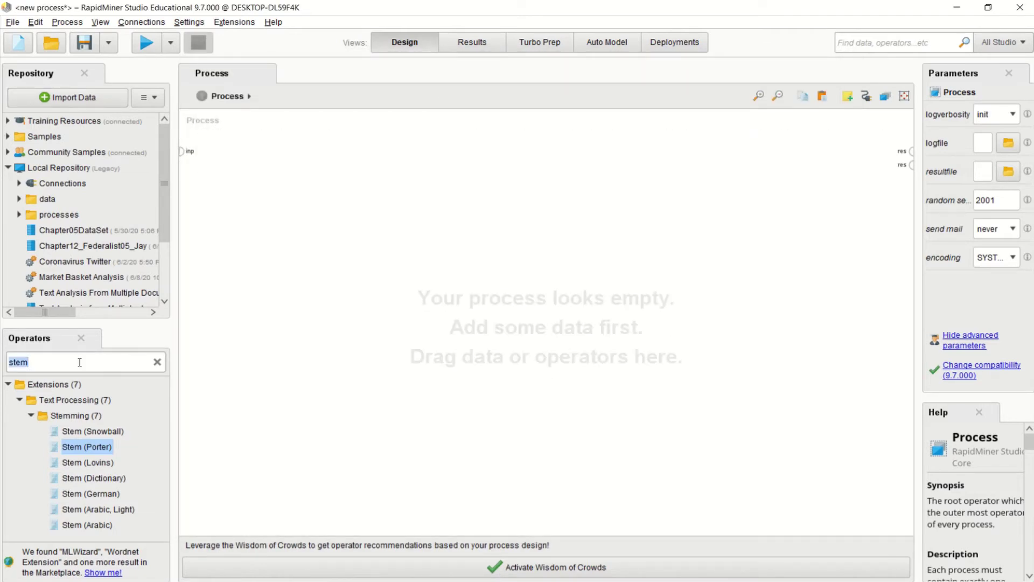
pyautogui.write('read')
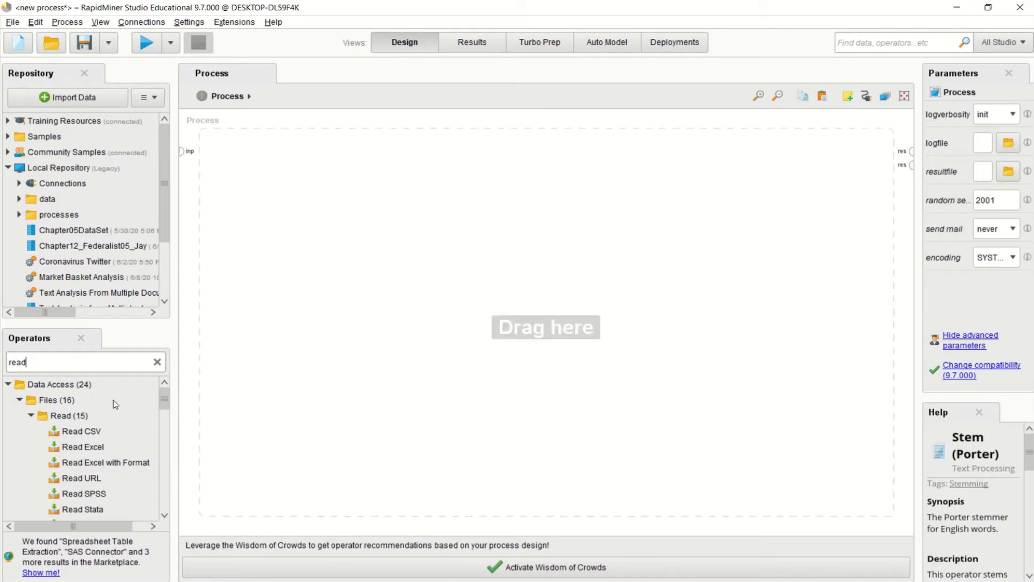
pyautogui.write(' do')
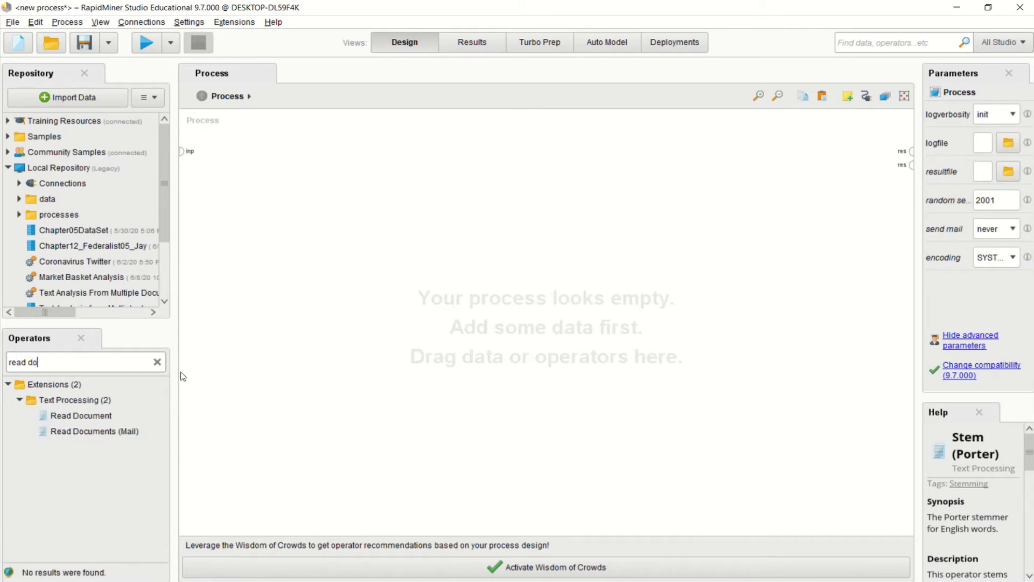
pyautogui.moveTo(97, 418); pyautogui.dragTo(268, 164)
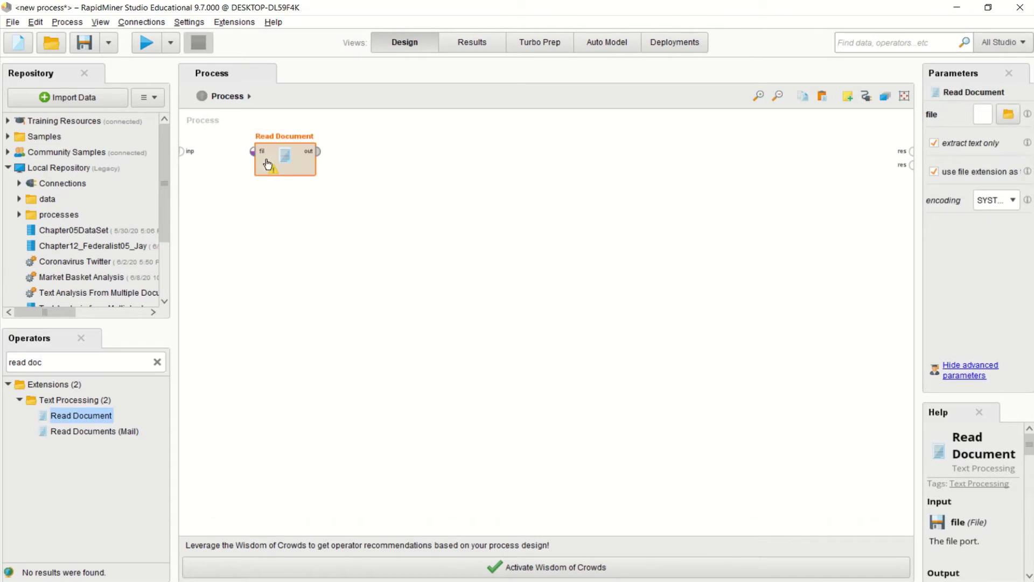
pyautogui.click(92, 429)
pyautogui.click(86, 415)
pyautogui.moveTo(86, 418); pyautogui.dragTo(288, 234)
pyautogui.moveTo(83, 419); pyautogui.dragTo(280, 301)
# Rename the uppermost Read Document operator as Read Document 5
pyautogui.click(292, 153)
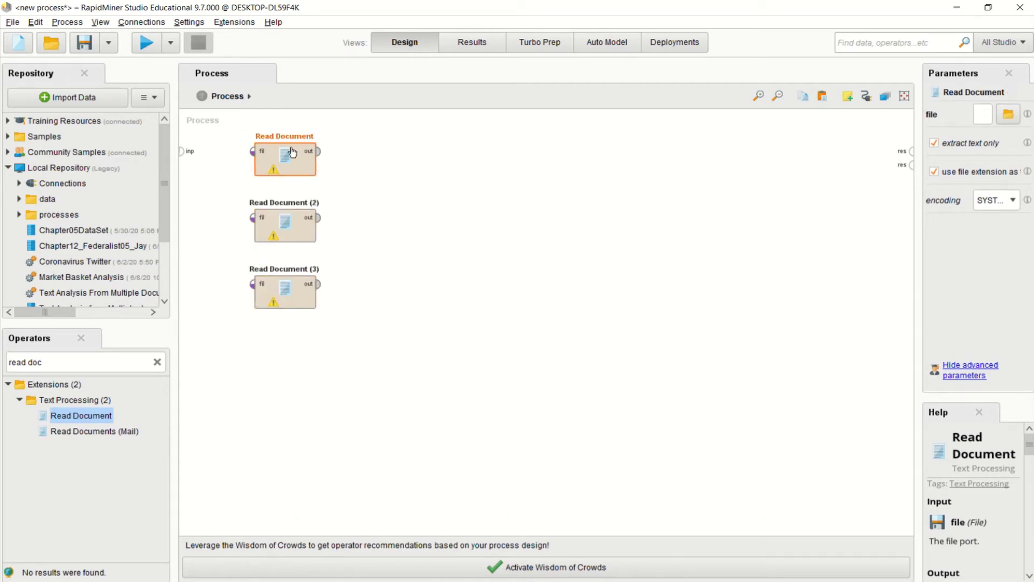
pyautogui.rightClick(292, 152)
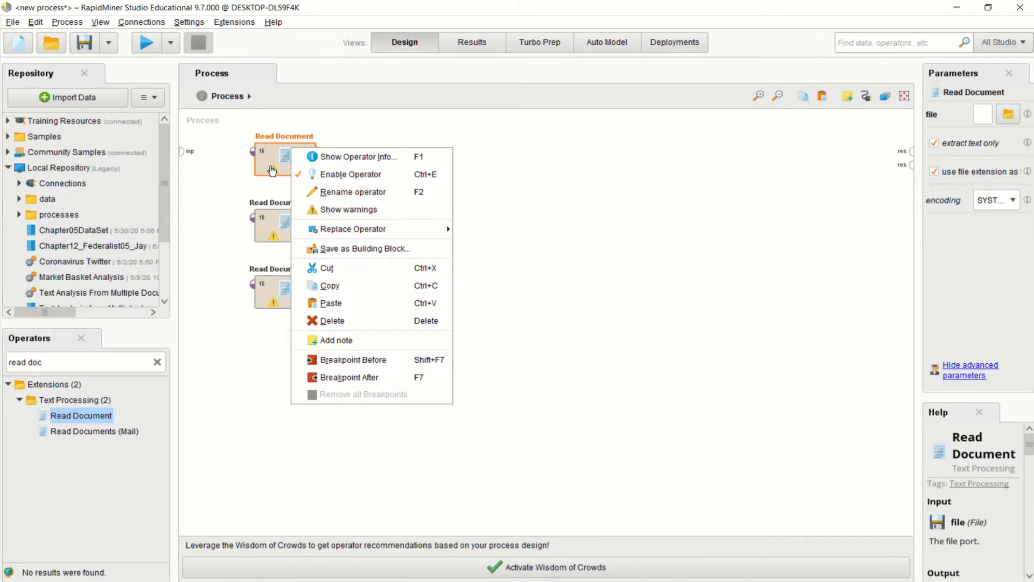
pyautogui.click(330, 192)
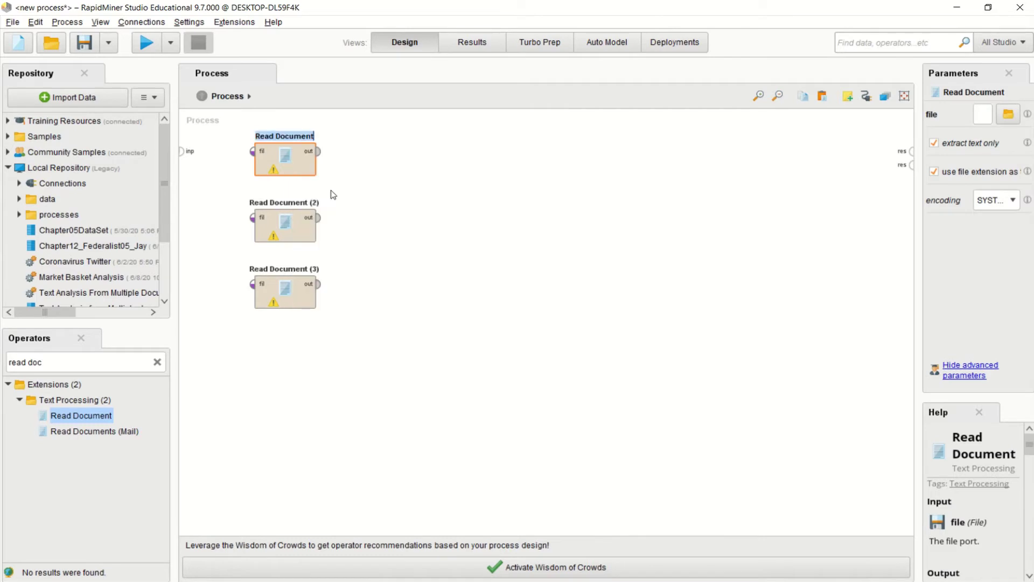
pyautogui.press('End')
pyautogui.write('5')
pyautogui.press('Return')
# Rename the middle operator, Read Document (2), as Read Document 14
pyautogui.rightClick(276, 233)
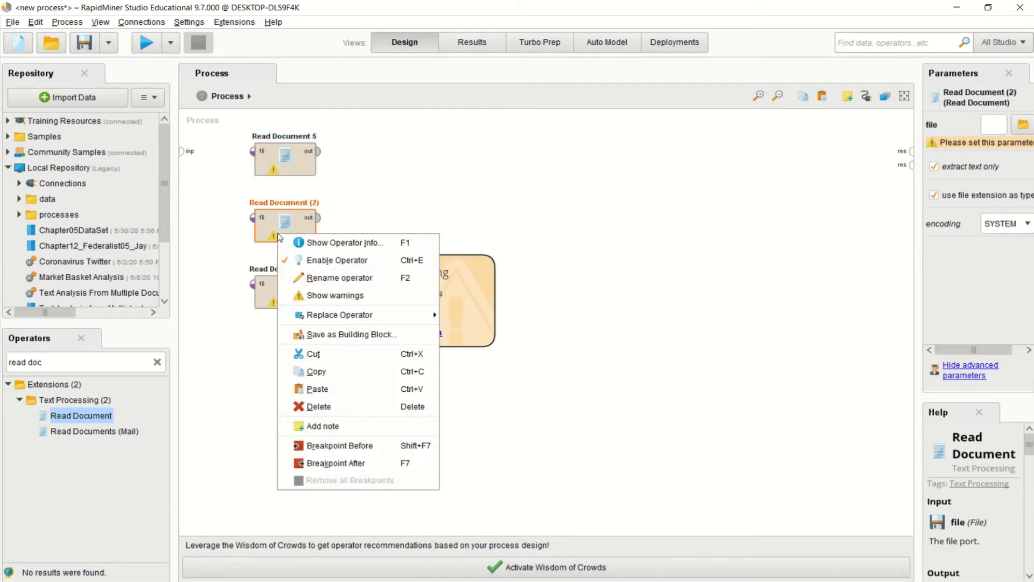
pyautogui.click(305, 278)
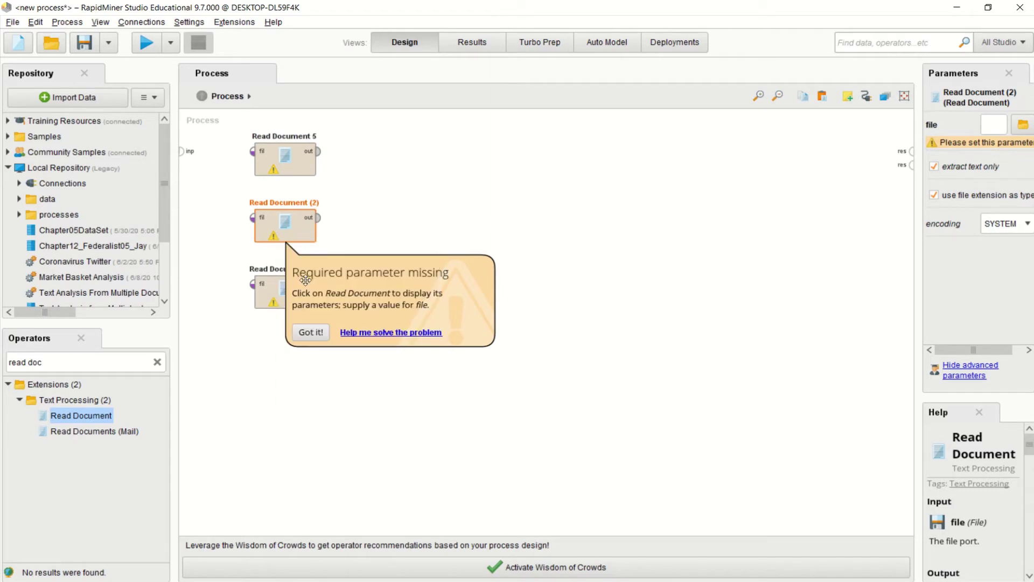
pyautogui.press('End')
pyautogui.press('BackSpace')
pyautogui.press('BackSpace')
pyautogui.press('BackSpace')
pyautogui.write('14')
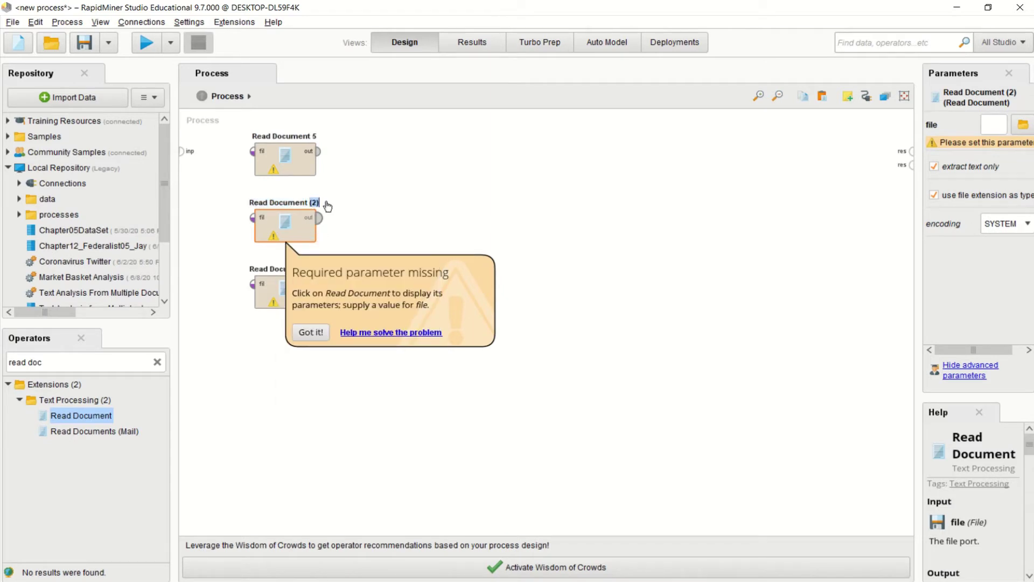
# Rename the lowest operator, Read Document (3), as Read Document 17 and dismiss the missing-parameter hint
pyautogui.click(279, 291)
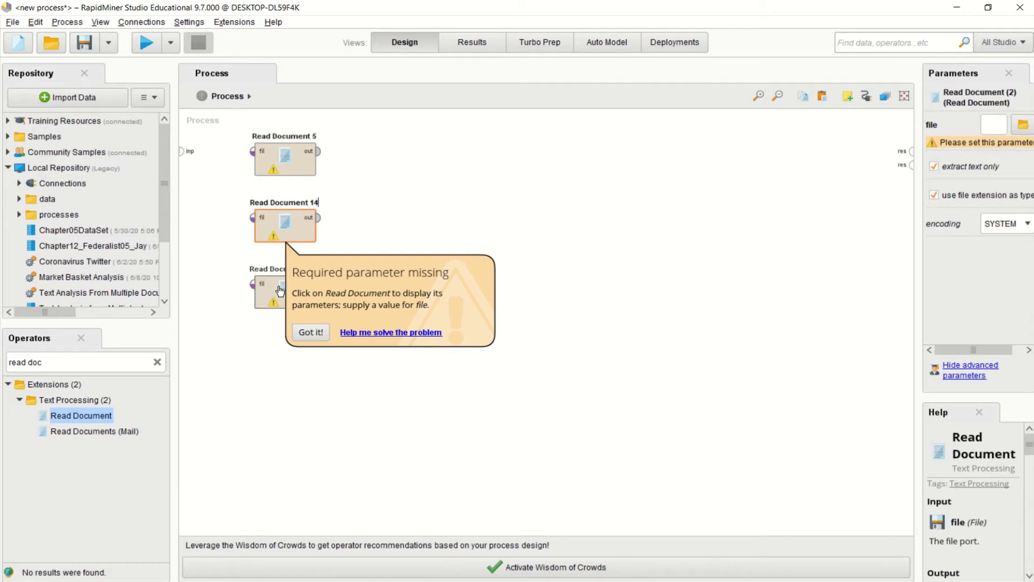
pyautogui.rightClick(279, 290)
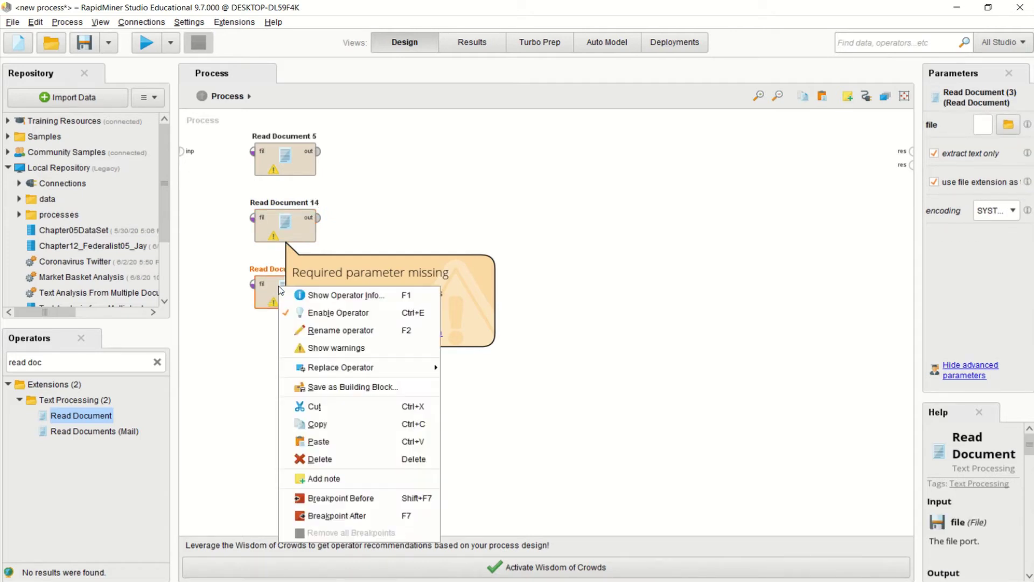
pyautogui.click(335, 328)
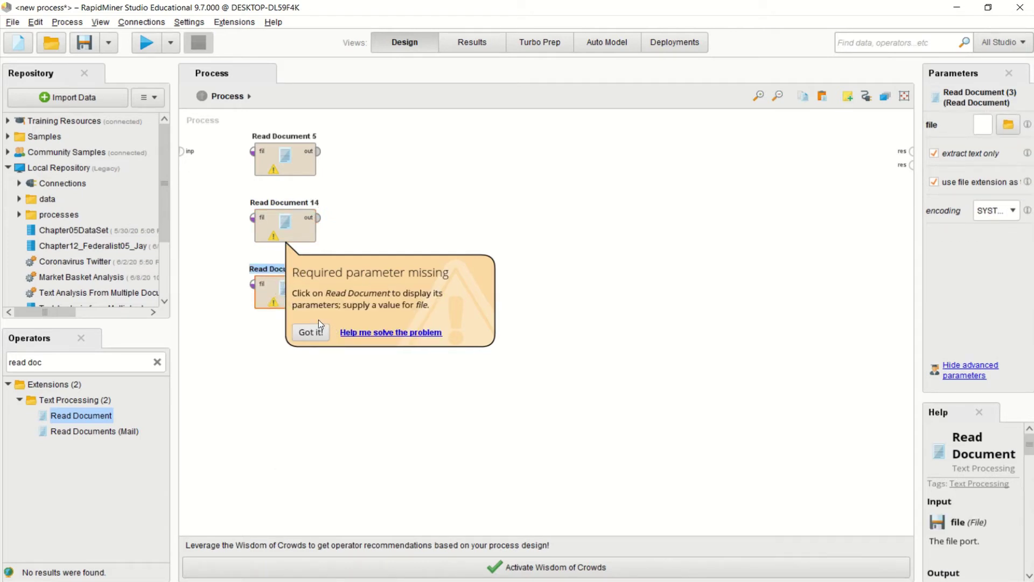
pyautogui.click(317, 333)
pyautogui.moveTo(310, 268); pyautogui.dragTo(322, 270)
pyautogui.write('17')
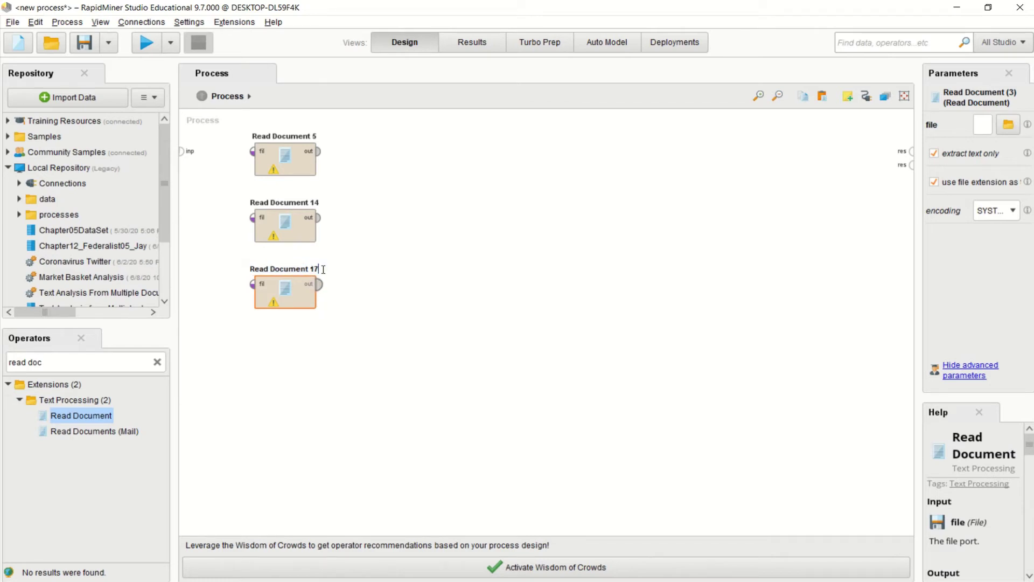
pyautogui.click(290, 197)
# Start choosing the input file for Read Document 5 and browse to the MKT 5084 - Marketing Analytics folder on the Desktop
pyautogui.click(253, 151)
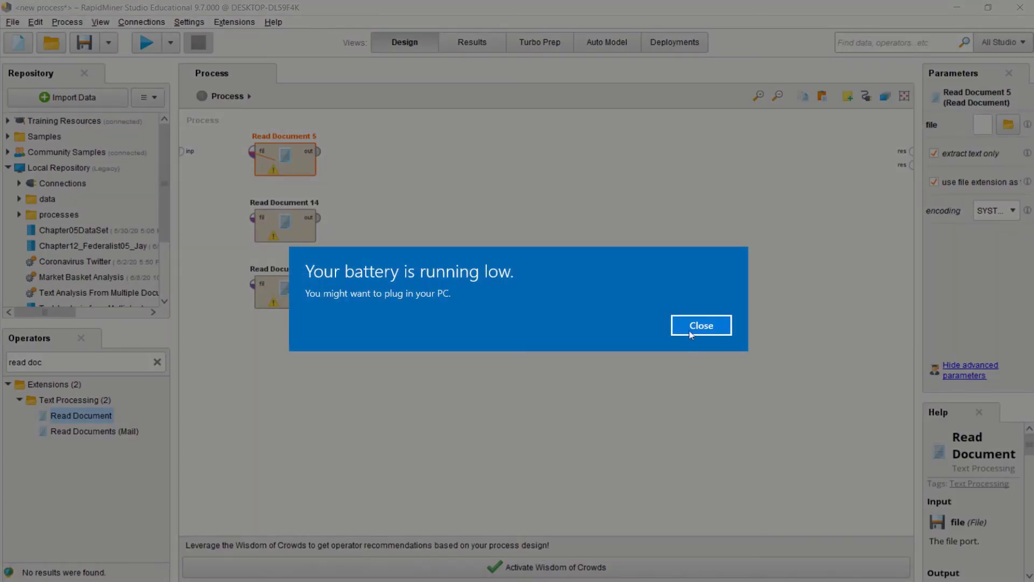
pyautogui.click(690, 332)
pyautogui.click(1006, 126)
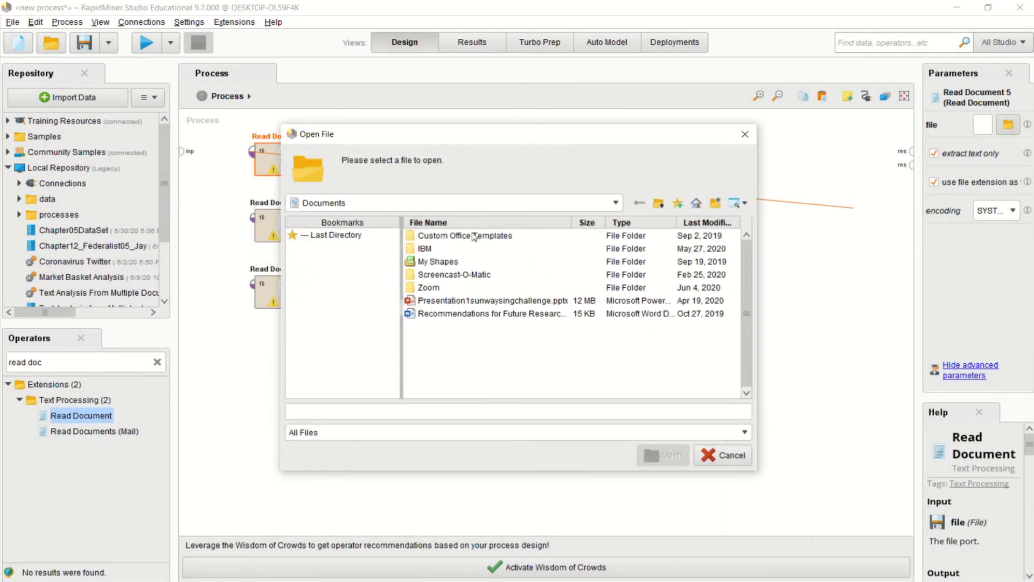
pyautogui.click(471, 203)
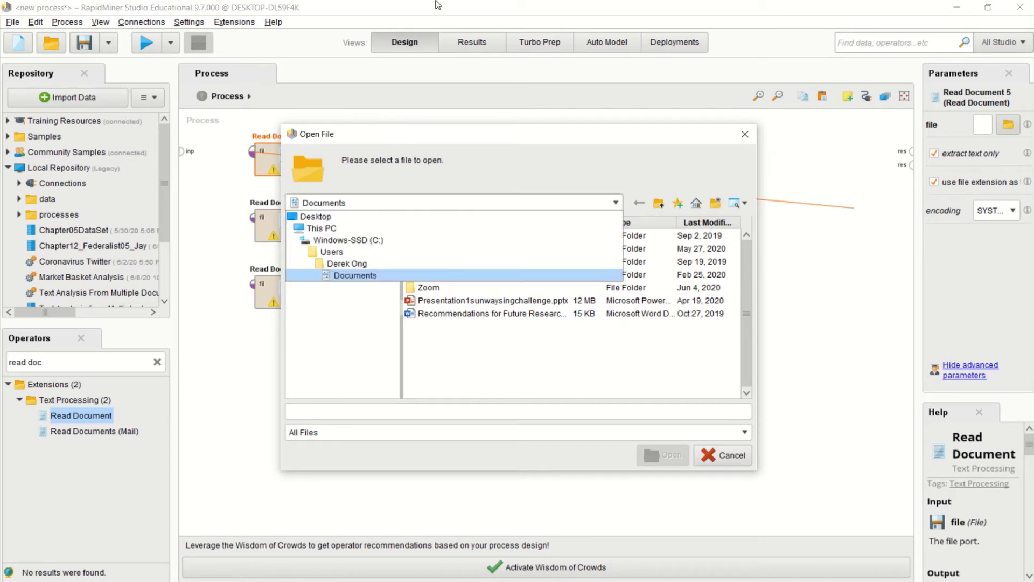
pyautogui.click(433, 24)
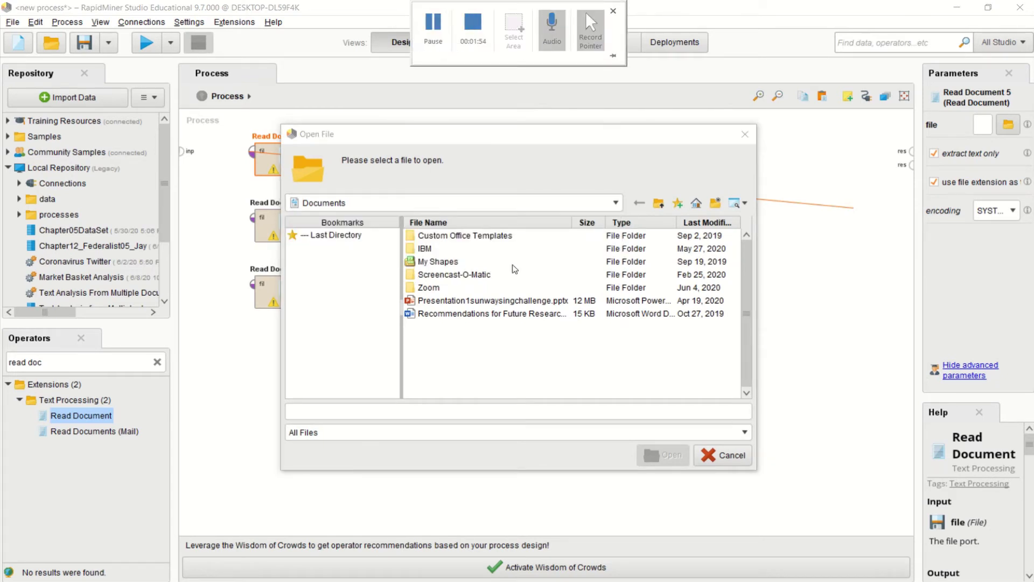
pyautogui.click(615, 203)
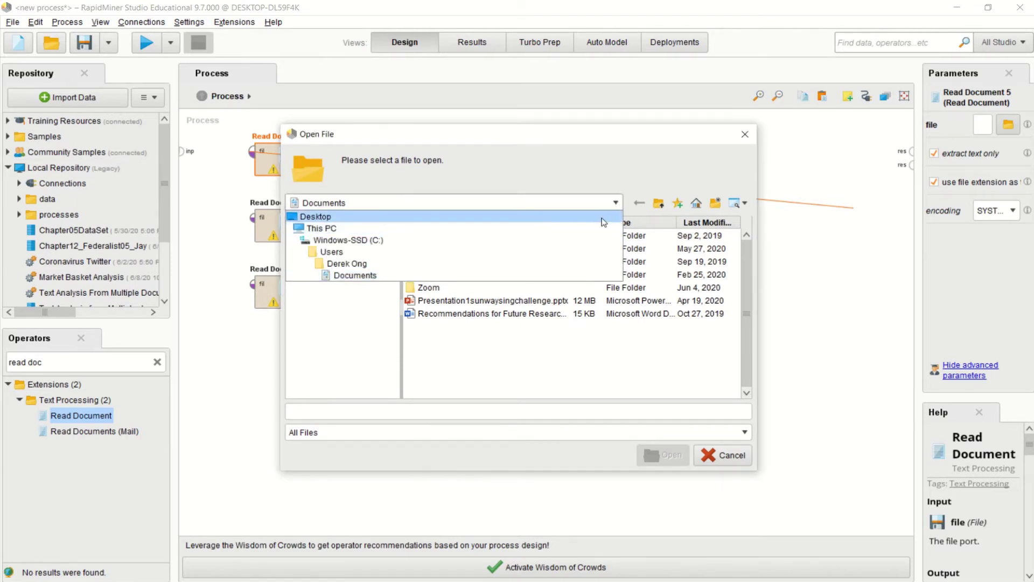
pyautogui.click(604, 214)
pyautogui.moveTo(747, 257); pyautogui.dragTo(747, 281)
pyautogui.click(508, 300)
pyautogui.doubleClick(508, 301)
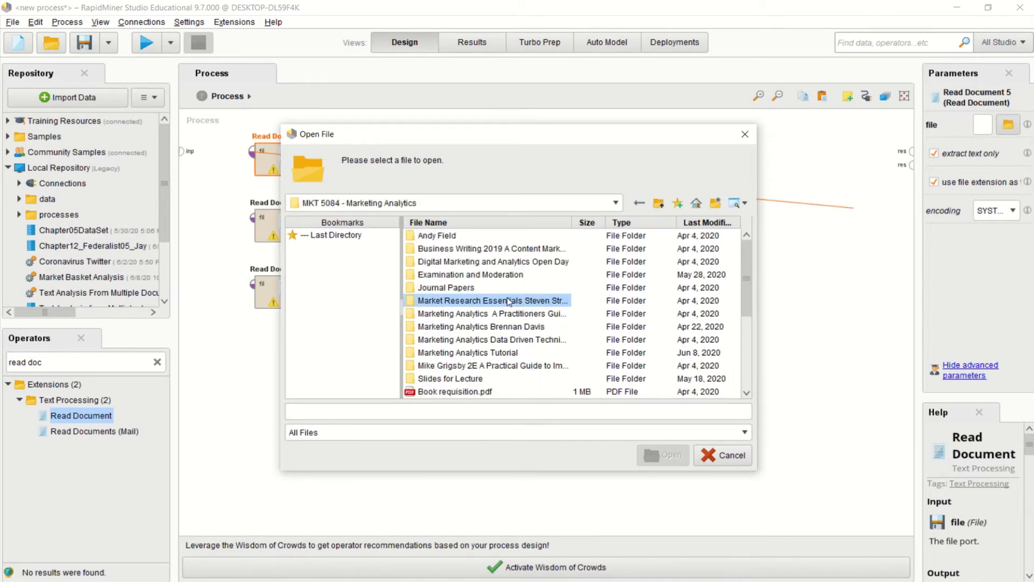
# Set the file to Chapter12_Federalist05_Jay.txt from Marketing Analytics Tutorial, subfolder Text Analysis Sentiment Analysis
pyautogui.doubleClick(483, 355)
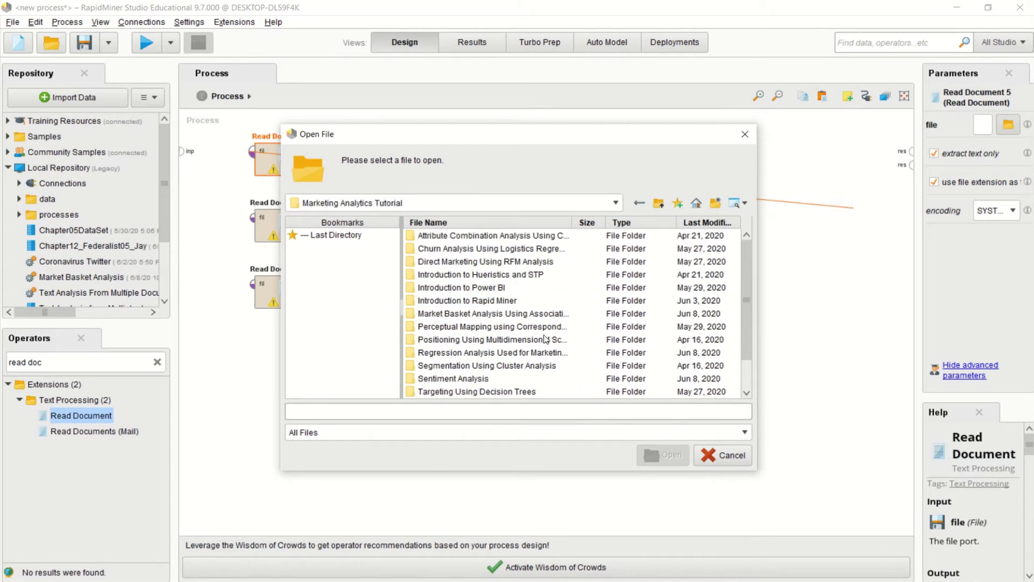
pyautogui.moveTo(746, 336); pyautogui.dragTo(753, 373)
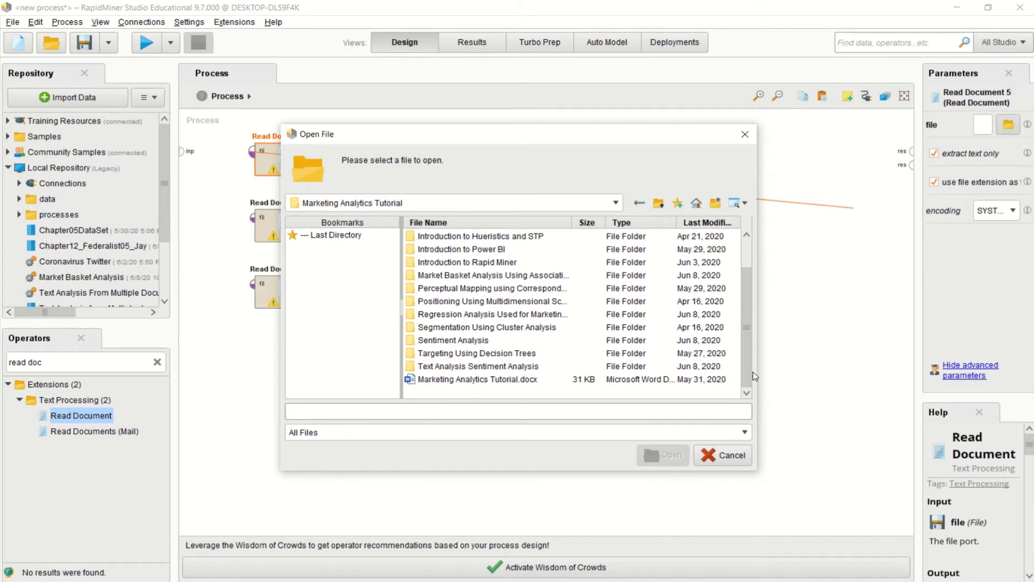
pyautogui.click(467, 355)
pyautogui.doubleClick(466, 366)
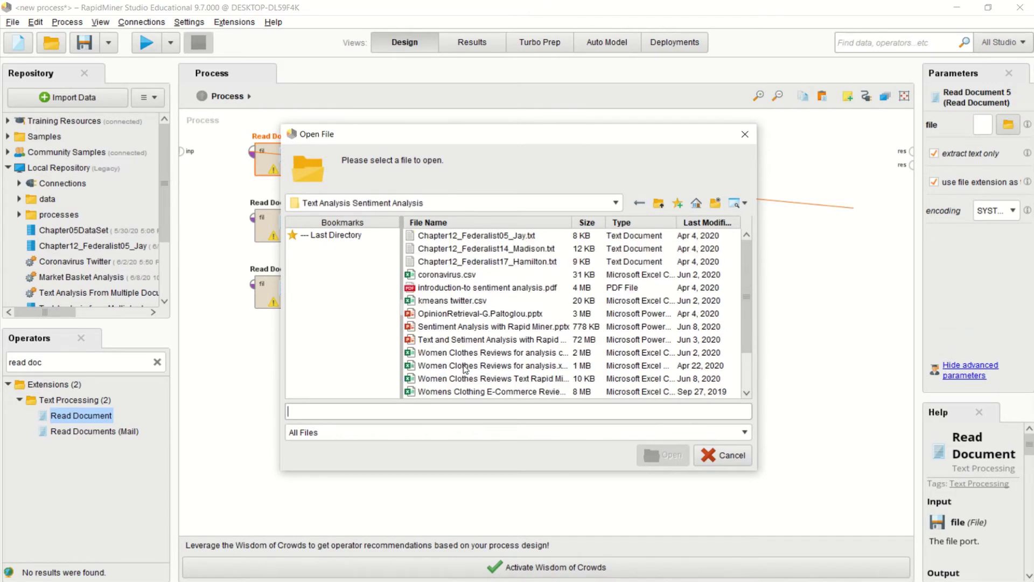
pyautogui.click(453, 237)
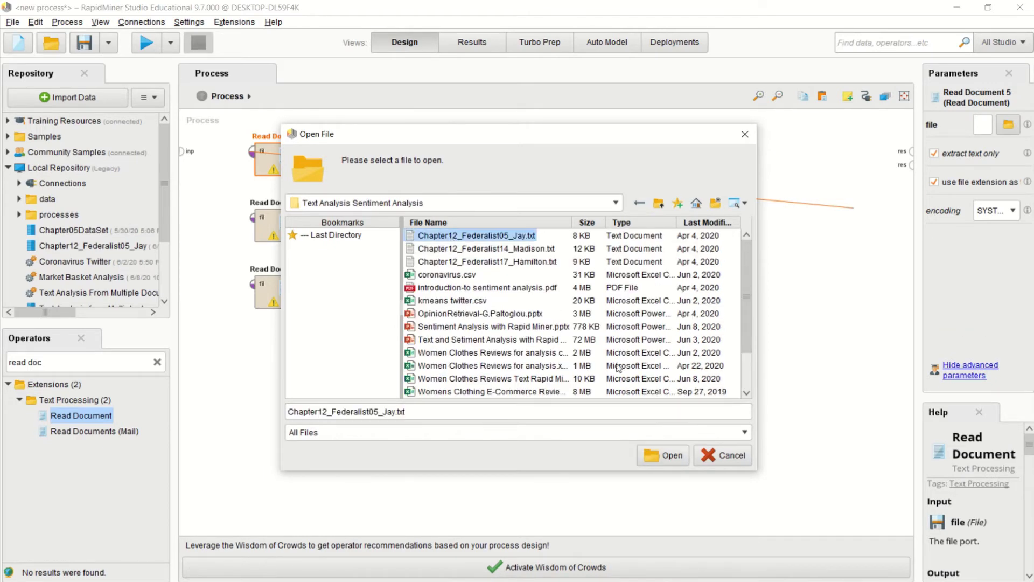
pyautogui.click(658, 454)
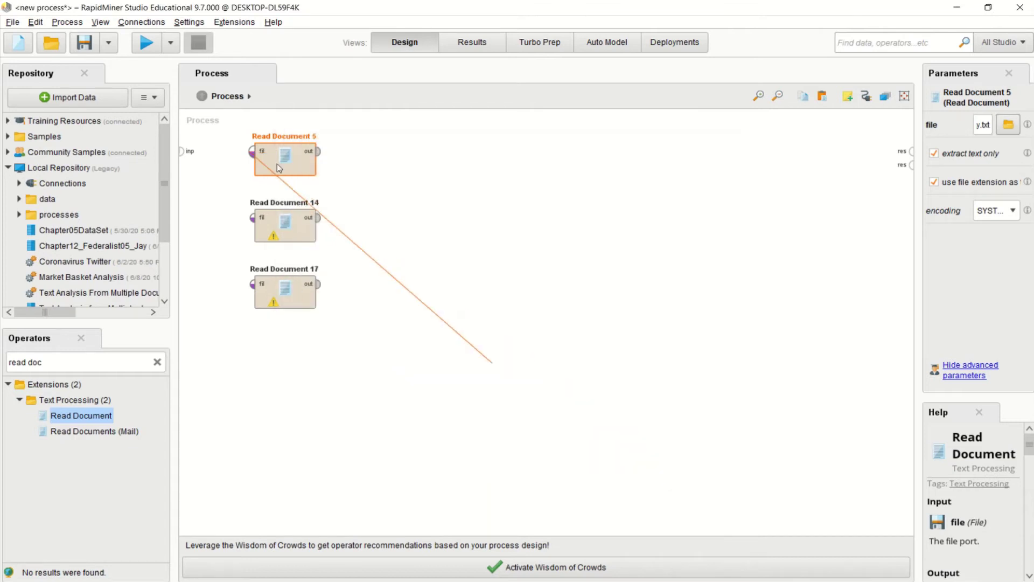
# Start choosing the input file for Read Document 14 and browse to the MKT 5084 - Marketing Analytics folder on the Desktop
pyautogui.click(284, 229)
pyautogui.click(282, 230)
pyautogui.click(1009, 126)
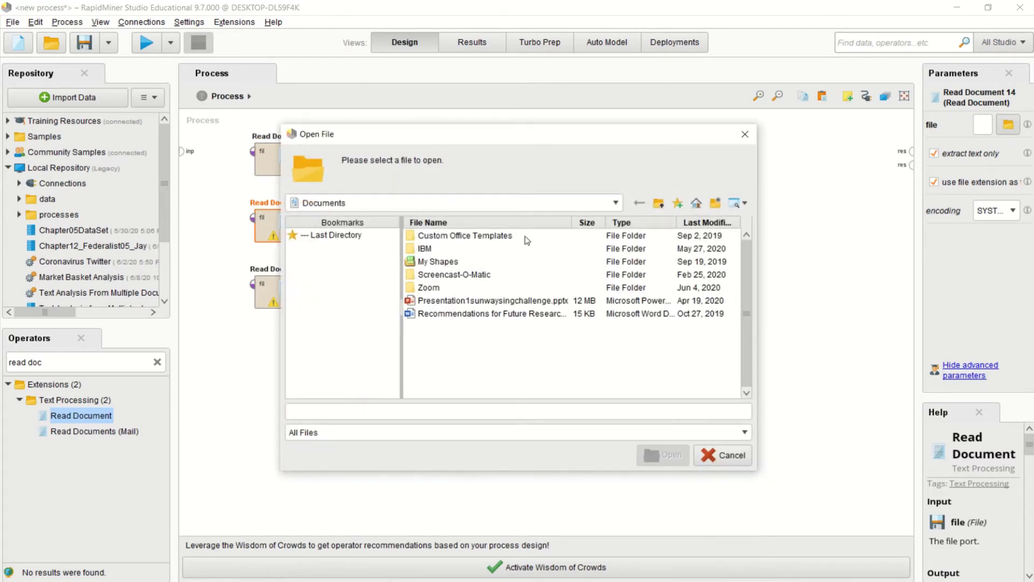
pyautogui.click(547, 203)
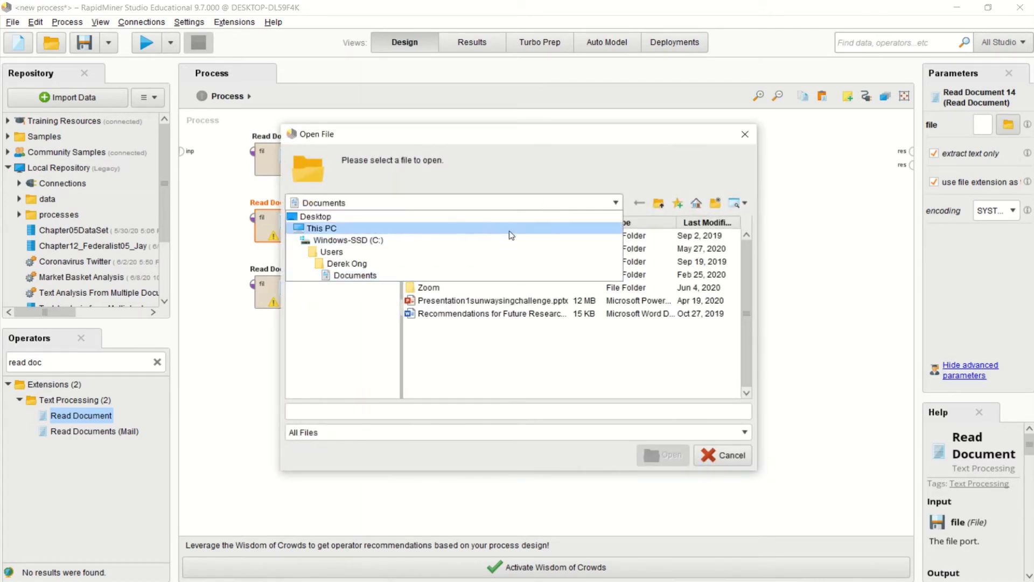
pyautogui.click(506, 216)
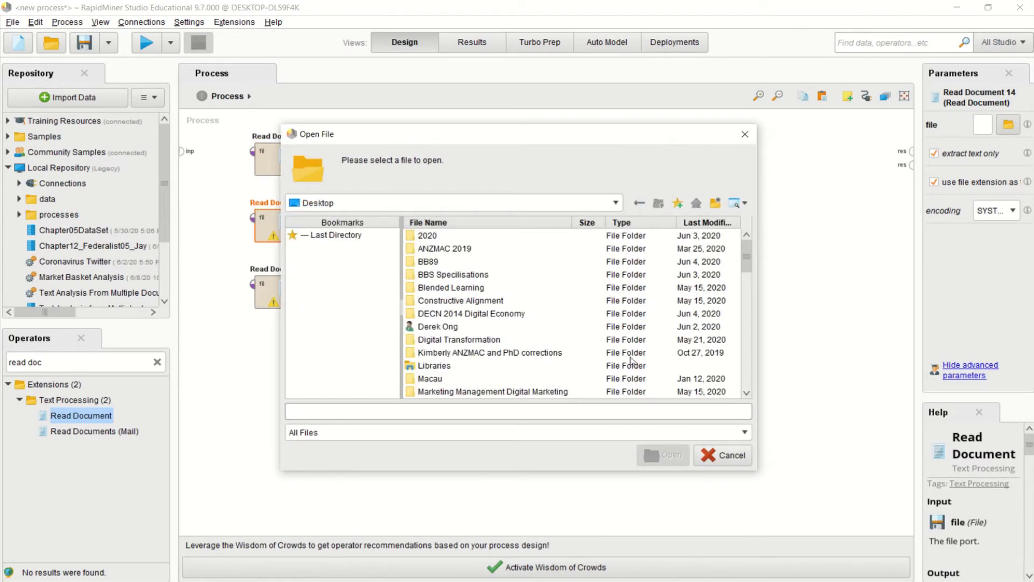
pyautogui.scroll(-10, 751, 341)
pyautogui.moveTo(749, 330); pyautogui.dragTo(746, 277)
pyautogui.doubleClick(452, 330)
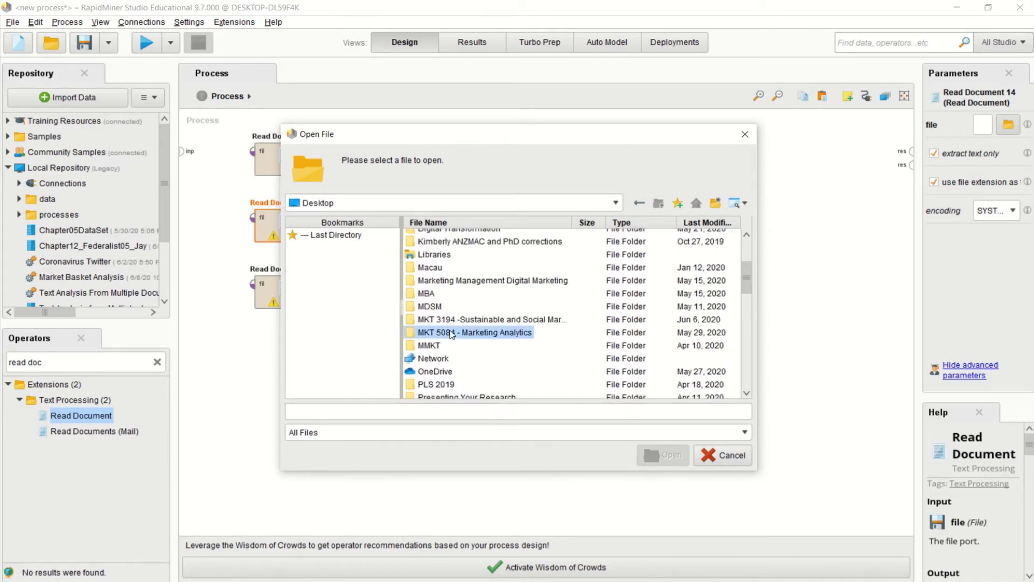
# Set Read Document 14's file to Chapter12_Federalist14_Madison.txt from Marketing Analytics Tutorial, subfolder Text Analysis Sentiment Analysis
pyautogui.doubleClick(464, 355)
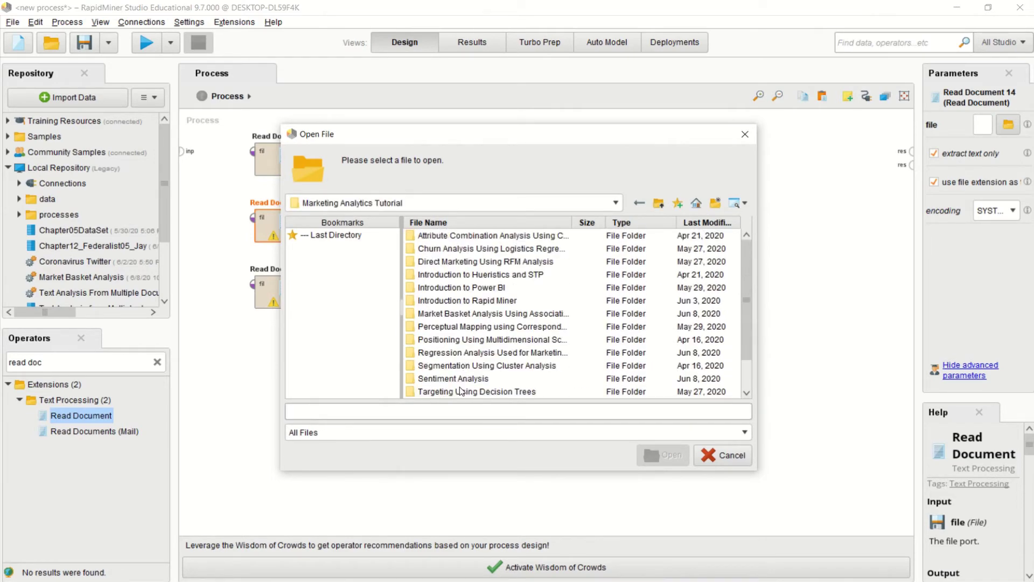
pyautogui.click(745, 384)
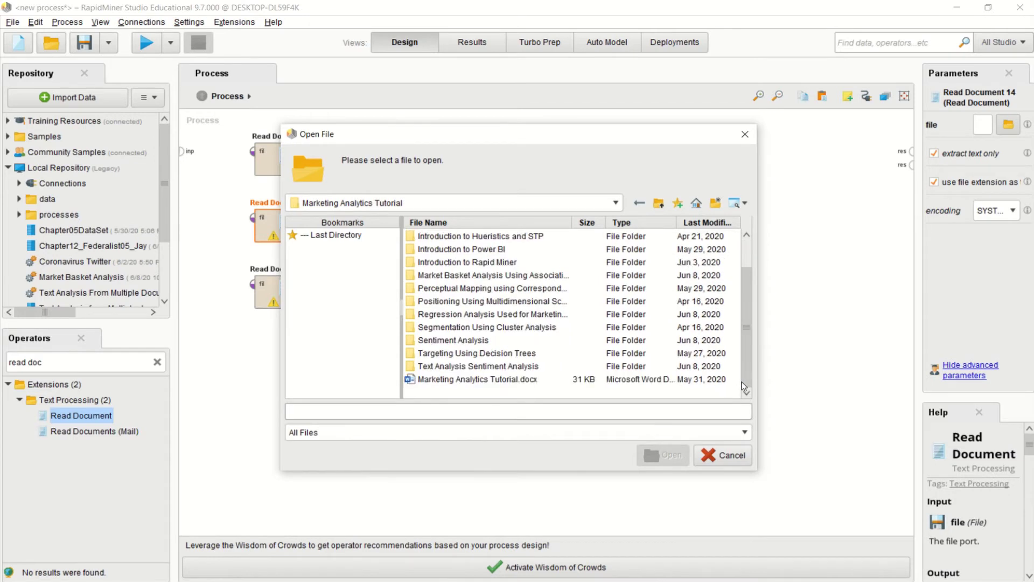
pyautogui.doubleClick(477, 366)
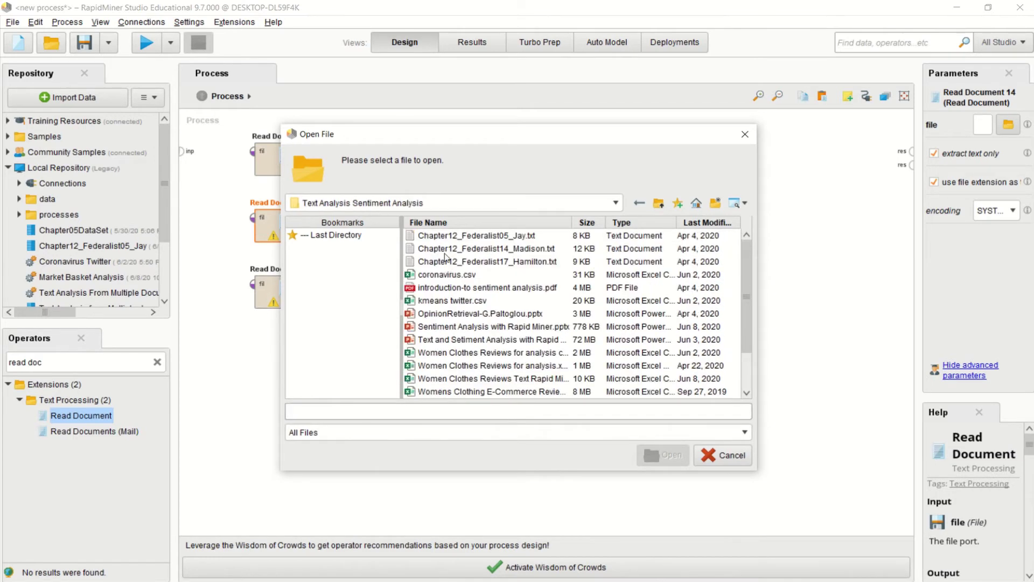
pyautogui.click(444, 252)
pyautogui.click(663, 455)
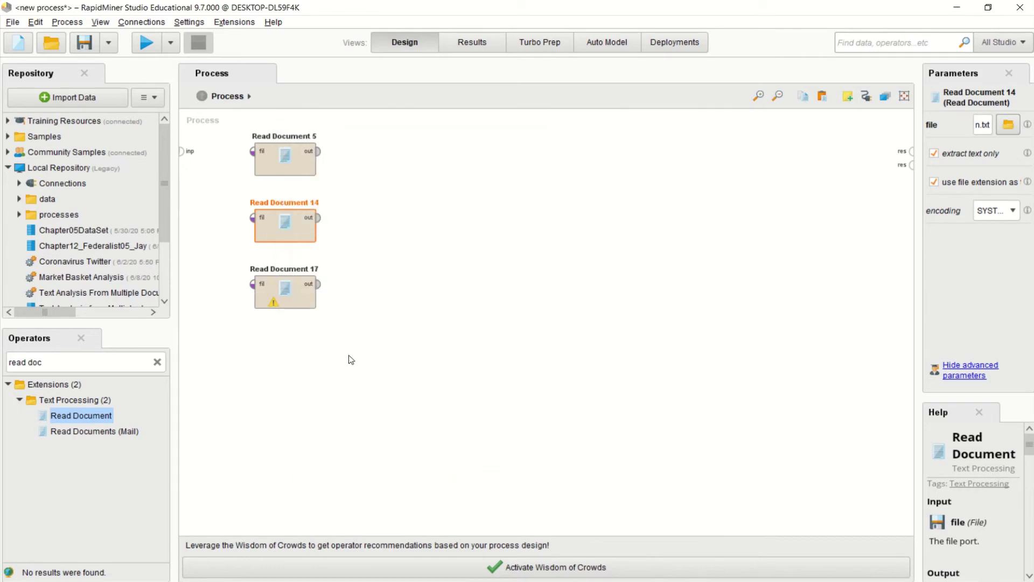
# Start choosing the input file for Read Document 17 and browse to the MKT 5084 - Marketing Analytics folder on the Desktop
pyautogui.click(295, 301)
pyautogui.click(1009, 130)
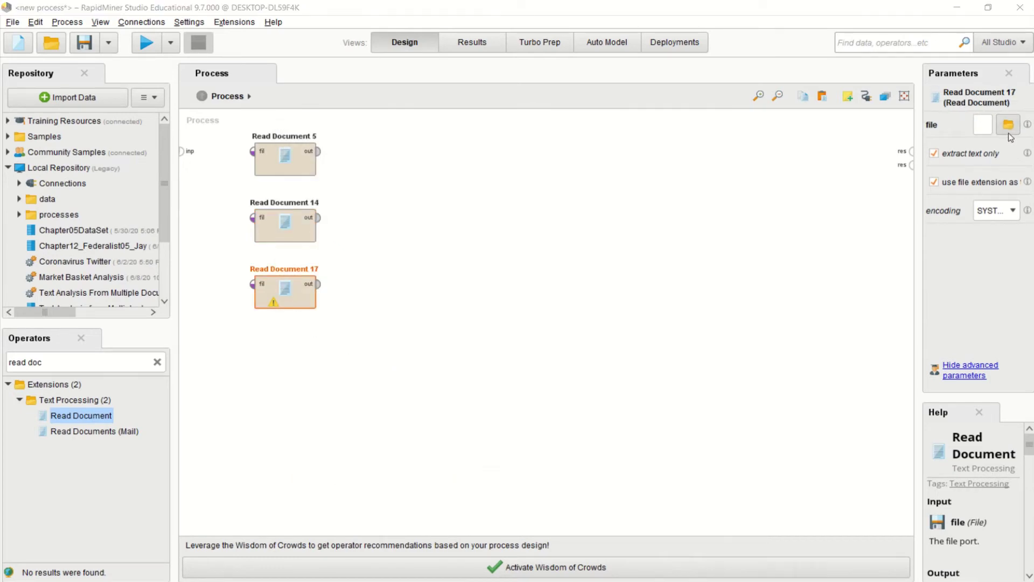
pyautogui.click(411, 202)
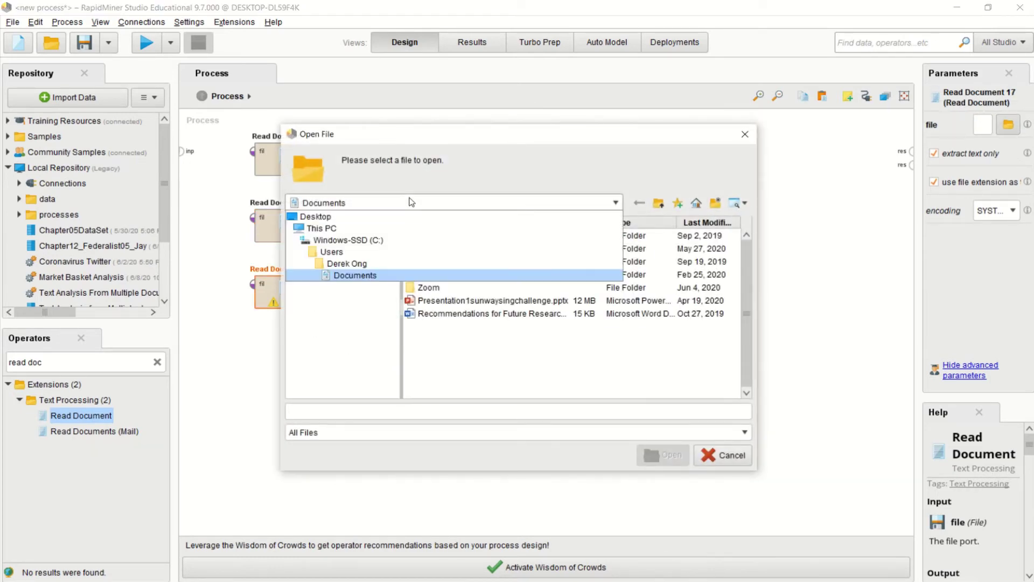
pyautogui.click(399, 223)
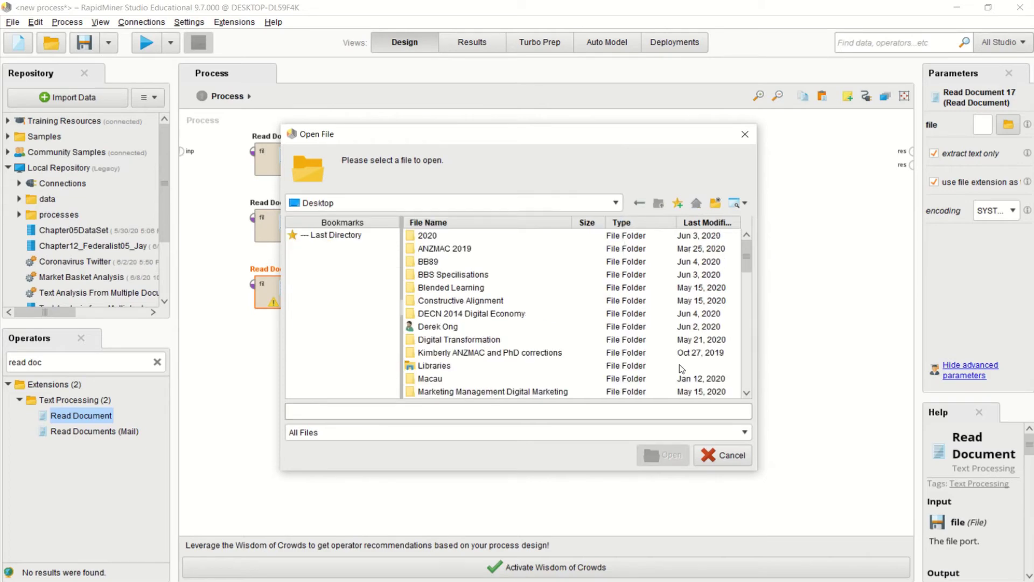
pyautogui.click(748, 381)
pyautogui.click(748, 384)
pyautogui.click(748, 384)
pyautogui.moveTo(748, 353); pyautogui.dragTo(743, 269)
pyautogui.click(481, 364)
pyautogui.doubleClick(480, 363)
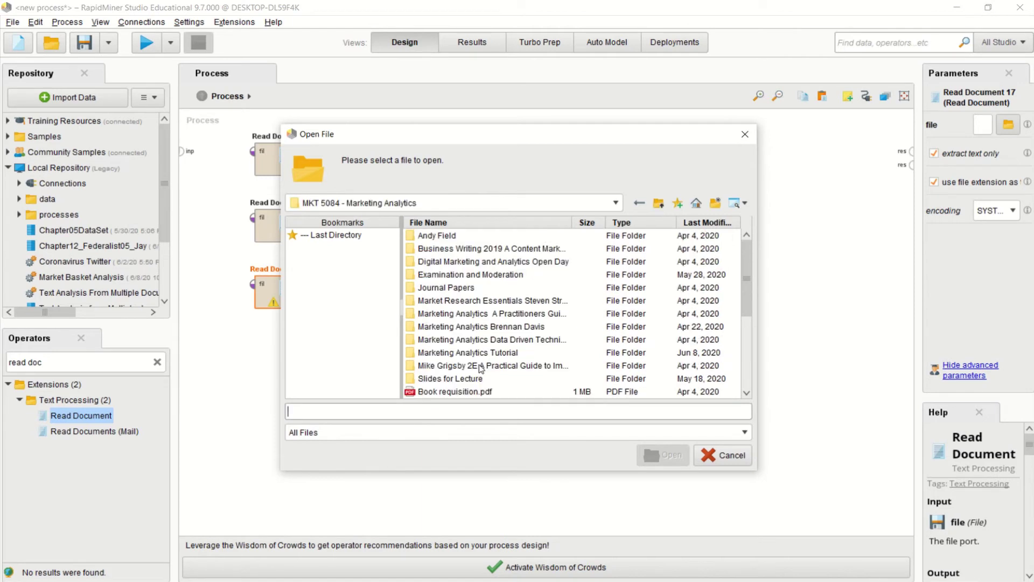
# Set Read Document 17's file to Chapter12_Federalist17_Hamilton.txt from Marketing Analytics Tutorial, subfolder Text Analysis Sentiment Analysis
pyautogui.doubleClick(478, 354)
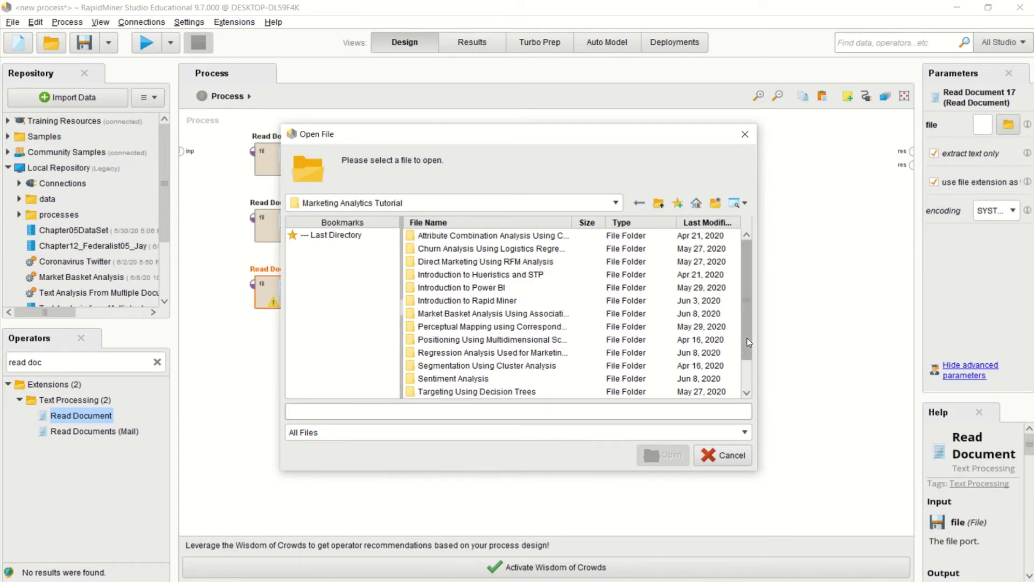
pyautogui.moveTo(748, 338); pyautogui.dragTo(752, 357)
pyautogui.doubleClick(515, 379)
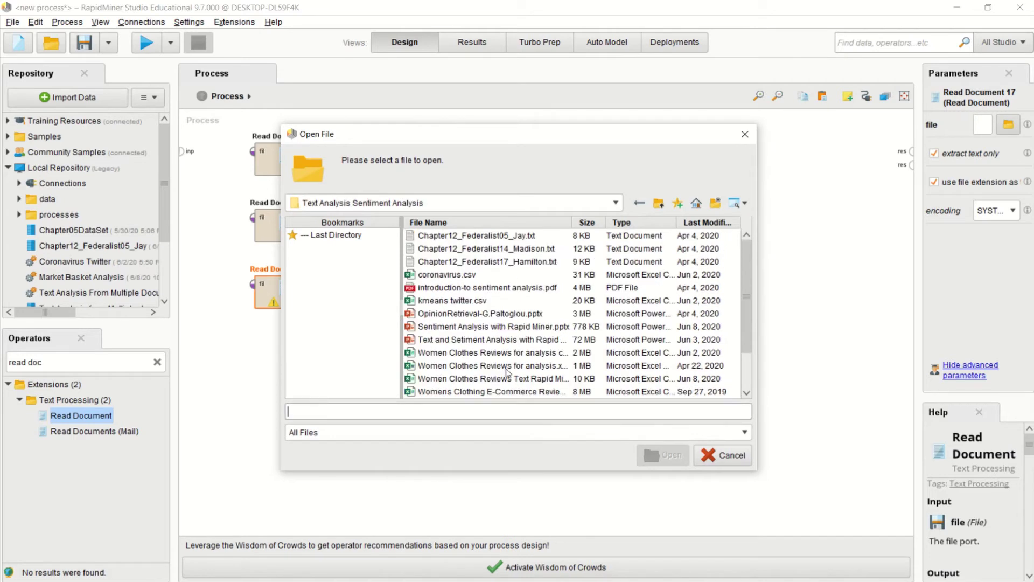
pyautogui.click(457, 264)
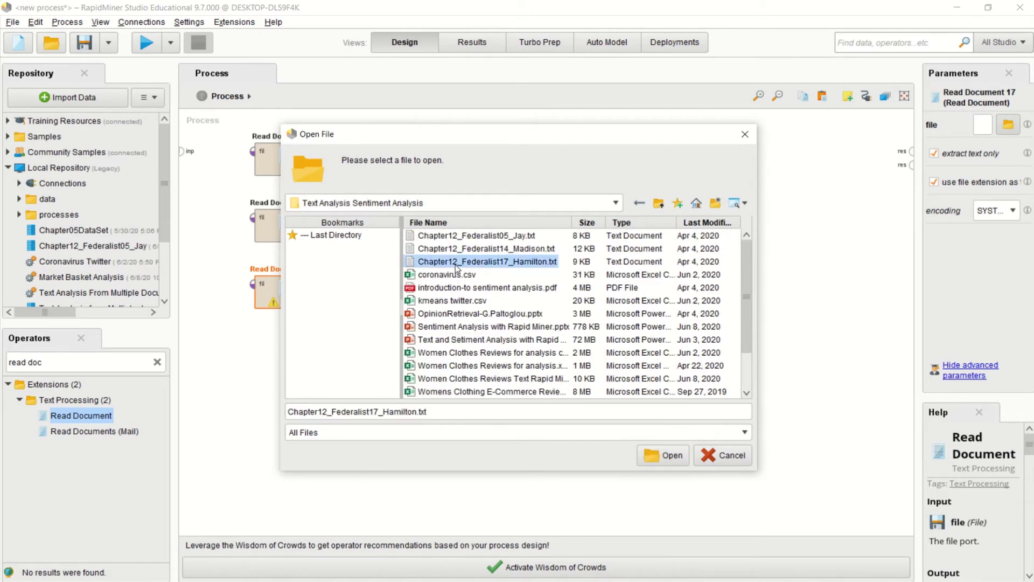
pyautogui.click(654, 462)
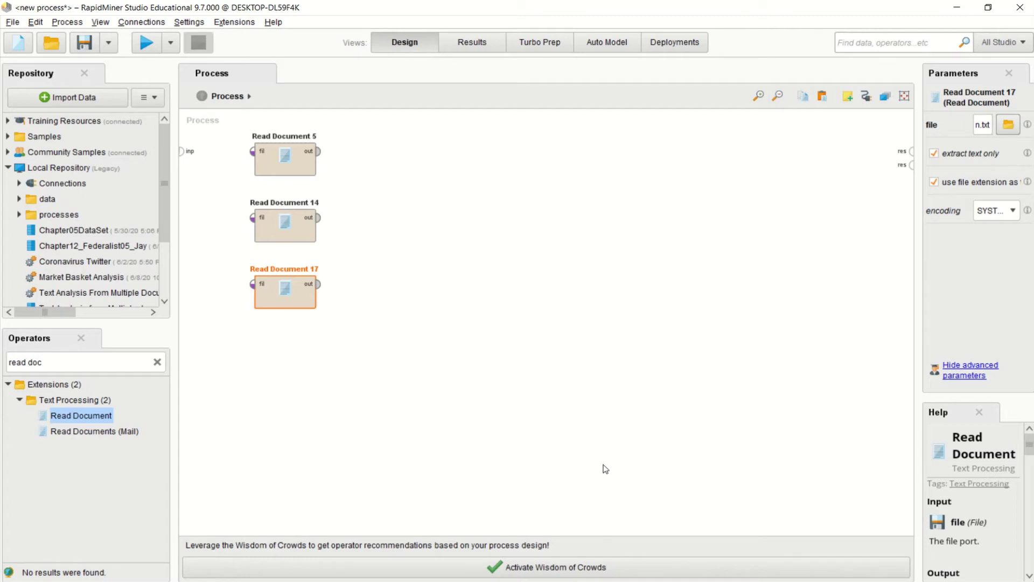
# Find the Process Documents operator and add it to the process beside Read Document 14
pyautogui.click(108, 360)
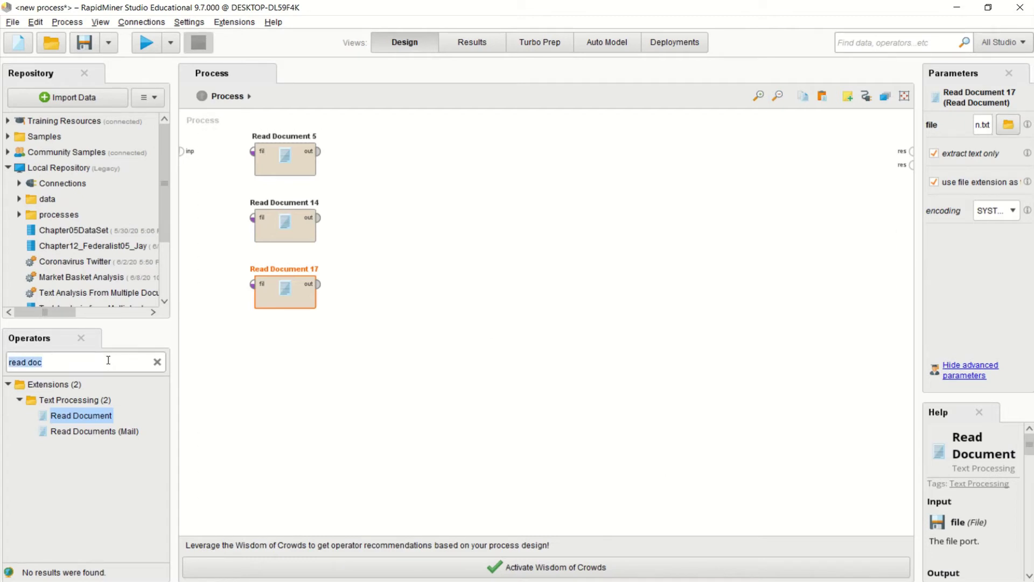
pyautogui.write('Process')
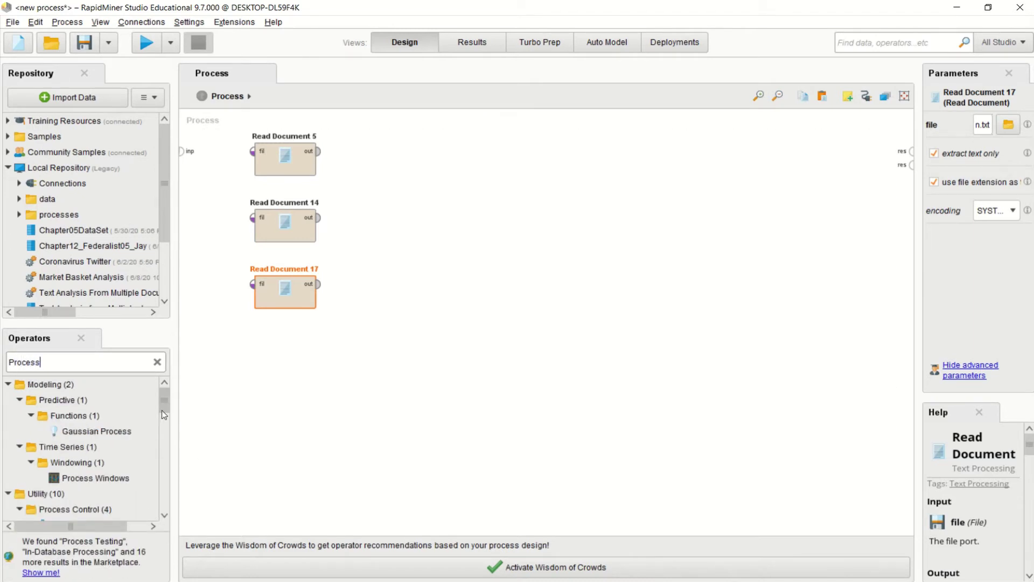
pyautogui.moveTo(164, 409); pyautogui.dragTo(407, 221)
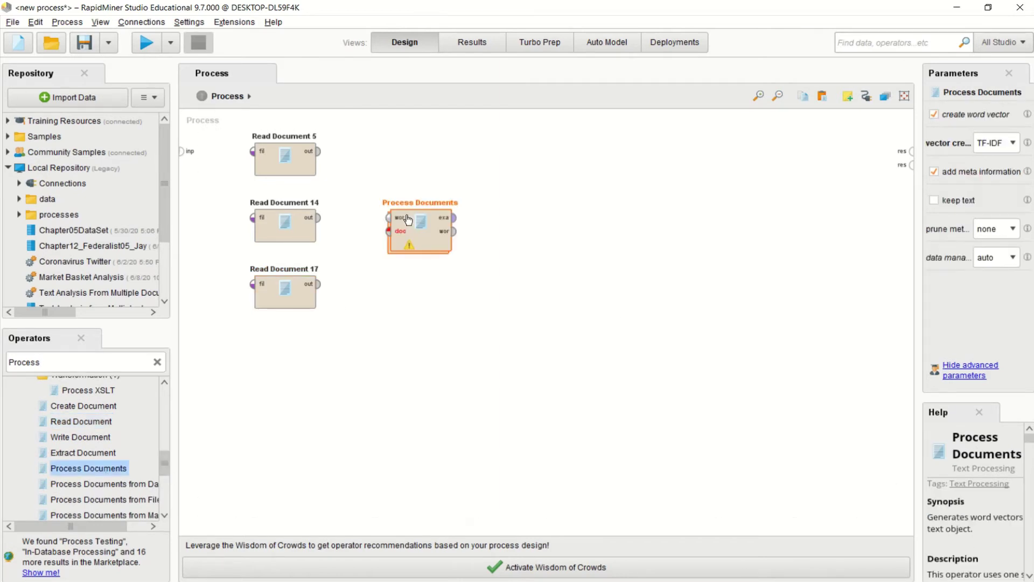
# Connect the outputs of Read Document 5, 14 and 17 to separate doc inputs of Process Documents
pyautogui.click(322, 158)
pyautogui.moveTo(322, 157); pyautogui.dragTo(389, 232)
pyautogui.moveTo(319, 222); pyautogui.dragTo(389, 245)
pyautogui.moveTo(318, 288); pyautogui.dragTo(389, 259)
# Open the Process Documents subprocess and add a Tokenize operator to it
pyautogui.click(420, 256)
pyautogui.doubleClick(420, 257)
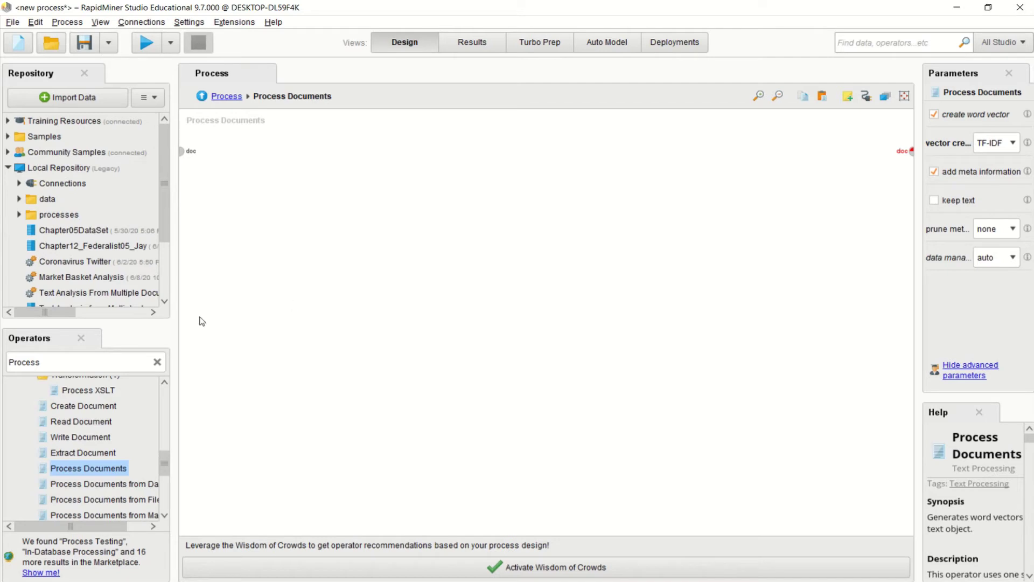
pyautogui.click(102, 361)
pyautogui.write('To')
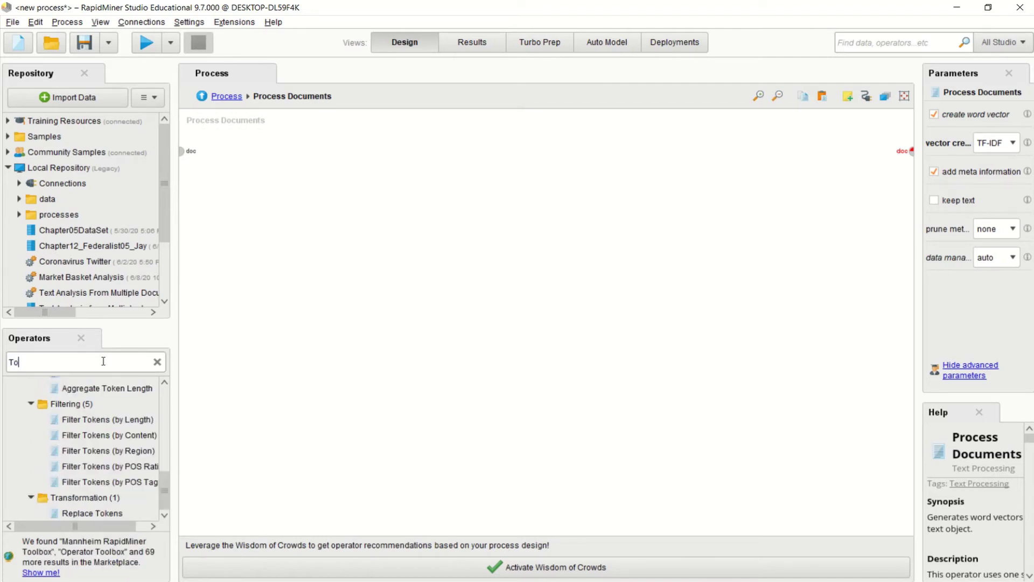
pyautogui.write('ken')
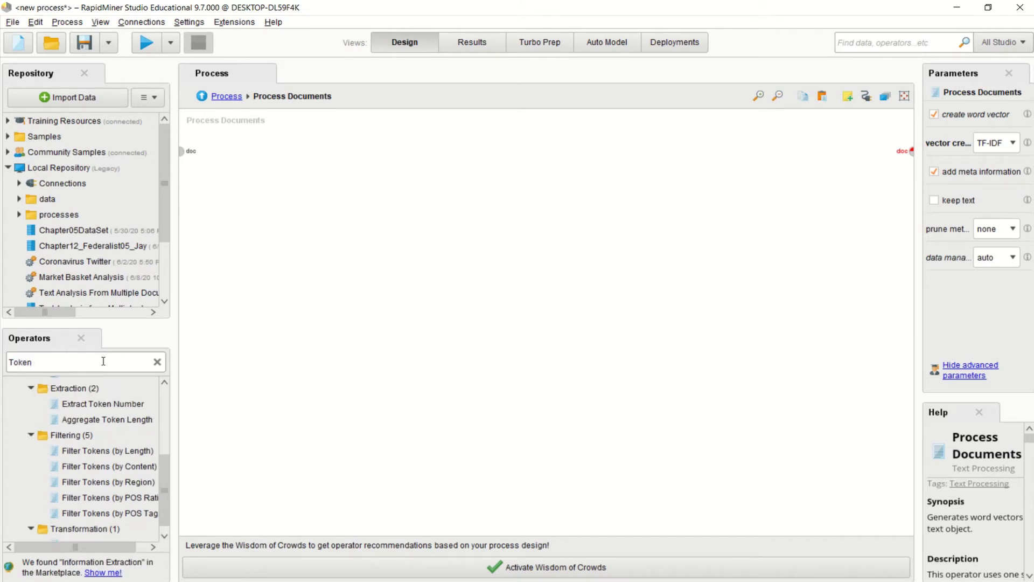
pyautogui.moveTo(106, 421); pyautogui.dragTo(74, 371)
pyautogui.moveTo(163, 476); pyautogui.dragTo(163, 432)
pyautogui.moveTo(81, 476); pyautogui.dragTo(288, 220)
# Add a Filter Stopwords (English) operator directly after Tokenize in the subprocess
pyautogui.doubleClick(101, 363)
pyautogui.write('Filter')
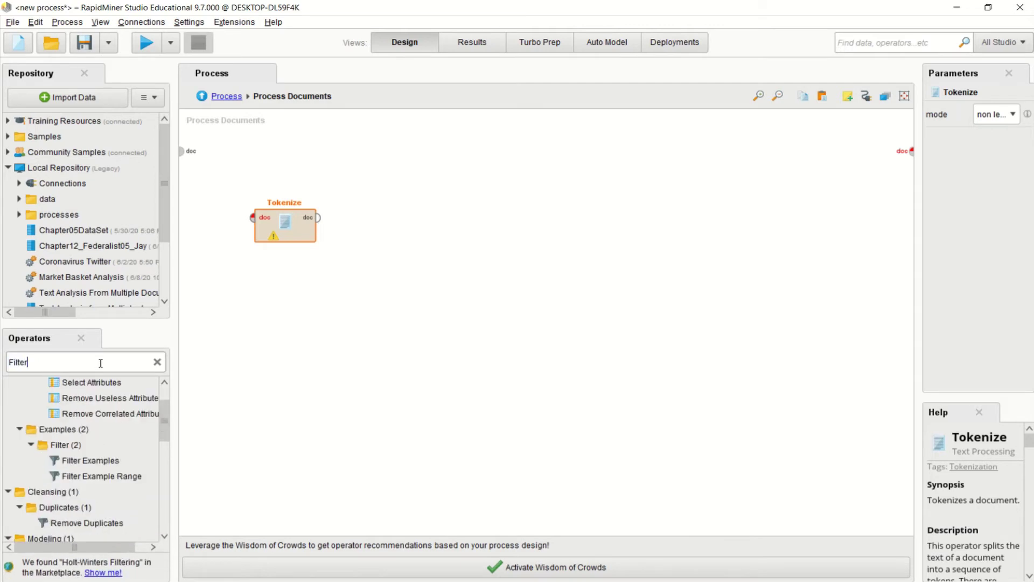
pyautogui.write(' stop')
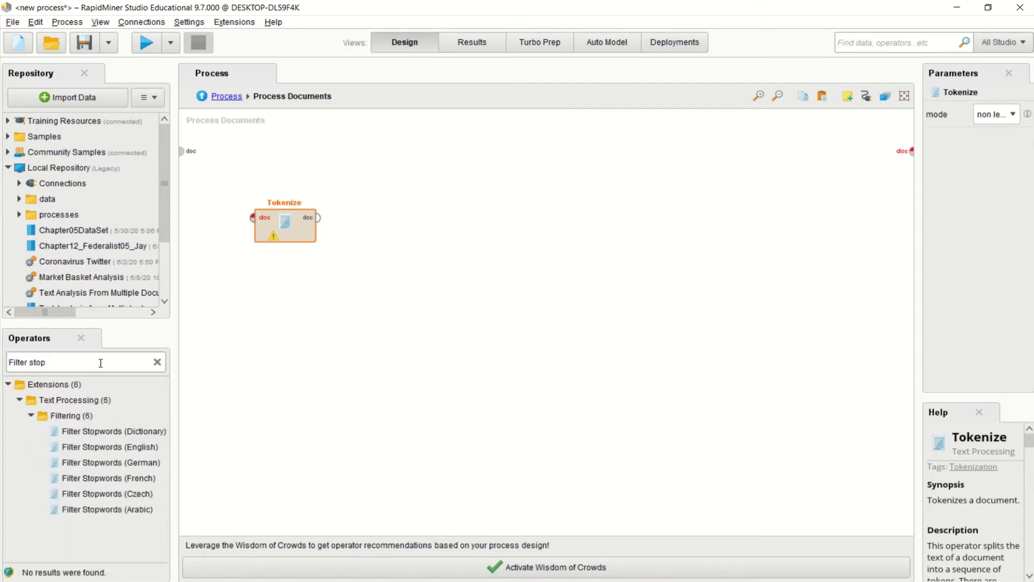
pyautogui.moveTo(99, 462); pyautogui.dragTo(394, 220)
# Add a Transform Cases operator after Filter Stopwords (English) in the subprocess
pyautogui.click(108, 362)
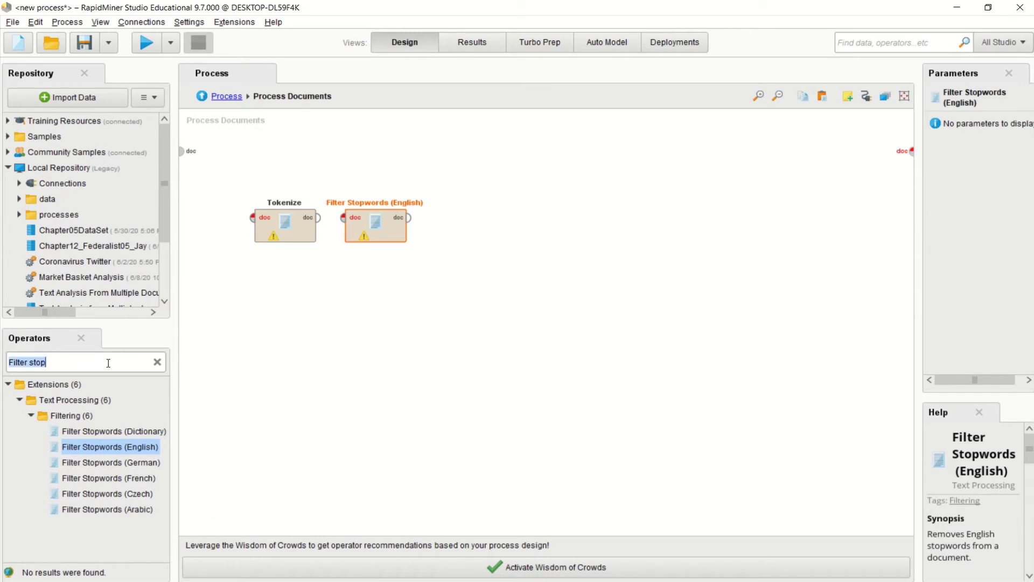
pyautogui.write('transfor')
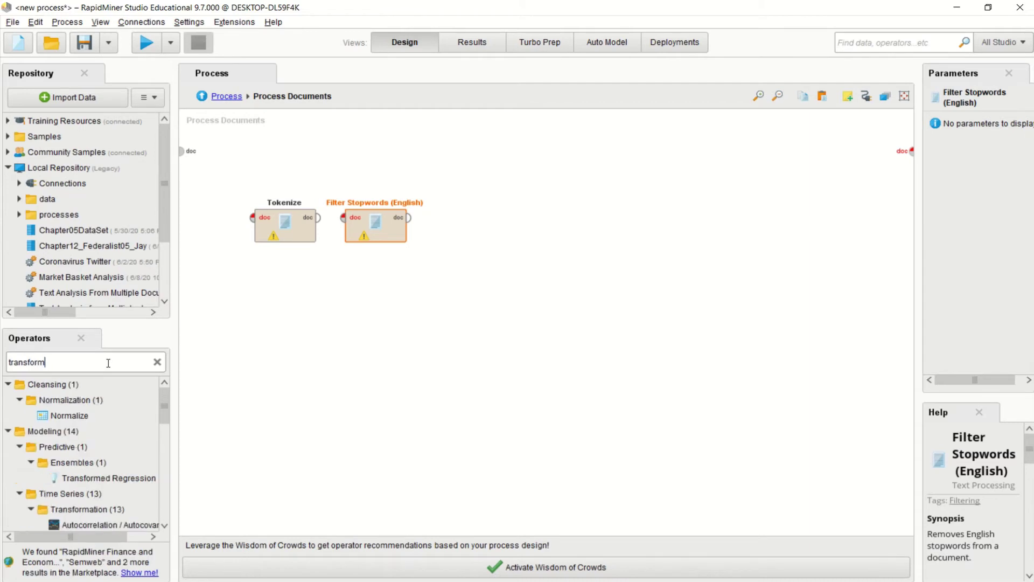
pyautogui.write('m')
pyautogui.moveTo(166, 406); pyautogui.dragTo(177, 492)
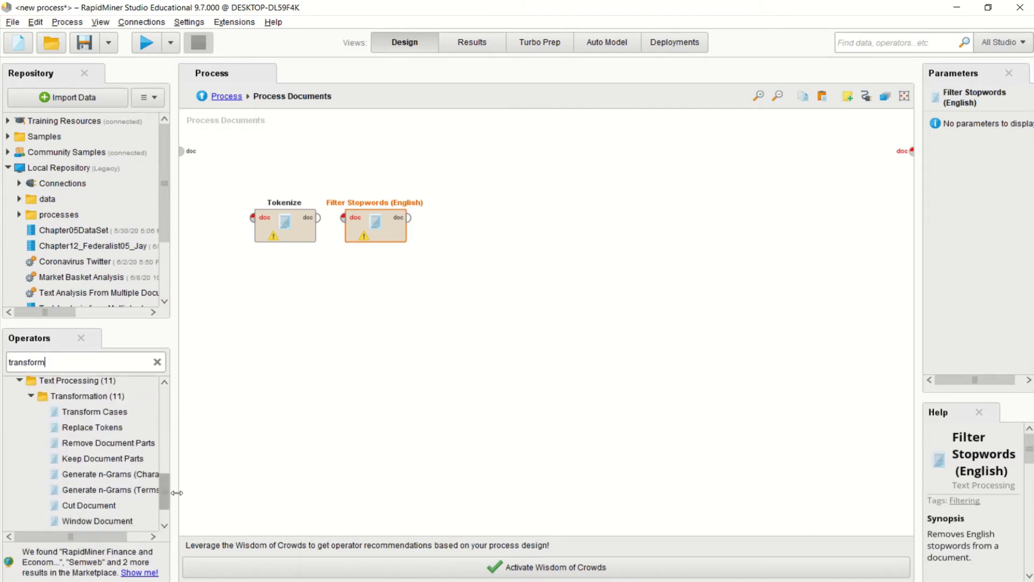
pyautogui.click(108, 415)
pyautogui.moveTo(108, 416); pyautogui.dragTo(468, 220)
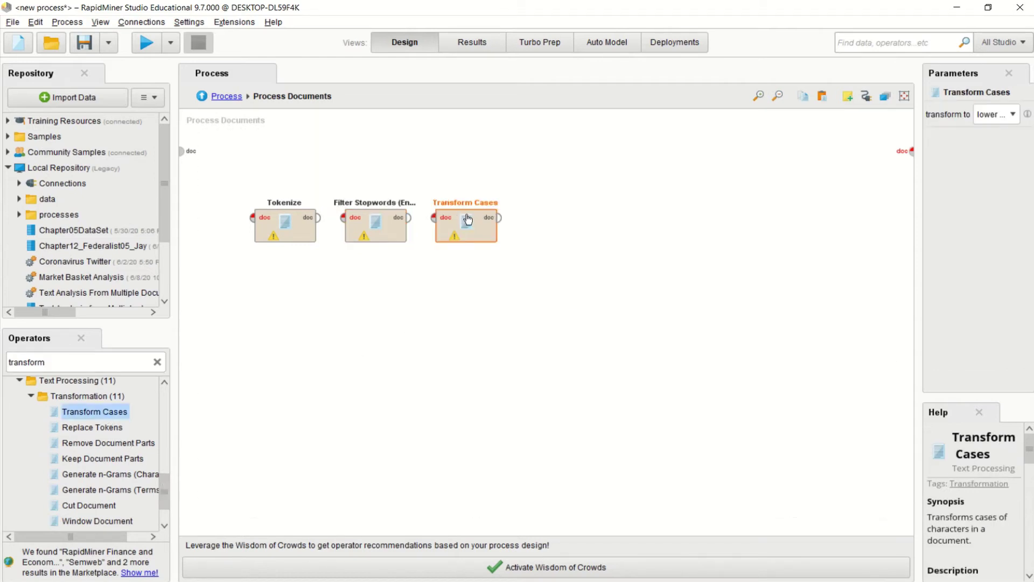
# Add a Stem (Porter) operator after Transform Cases and automatically wire the whole chain from the subprocess input to its output
pyautogui.click(90, 360)
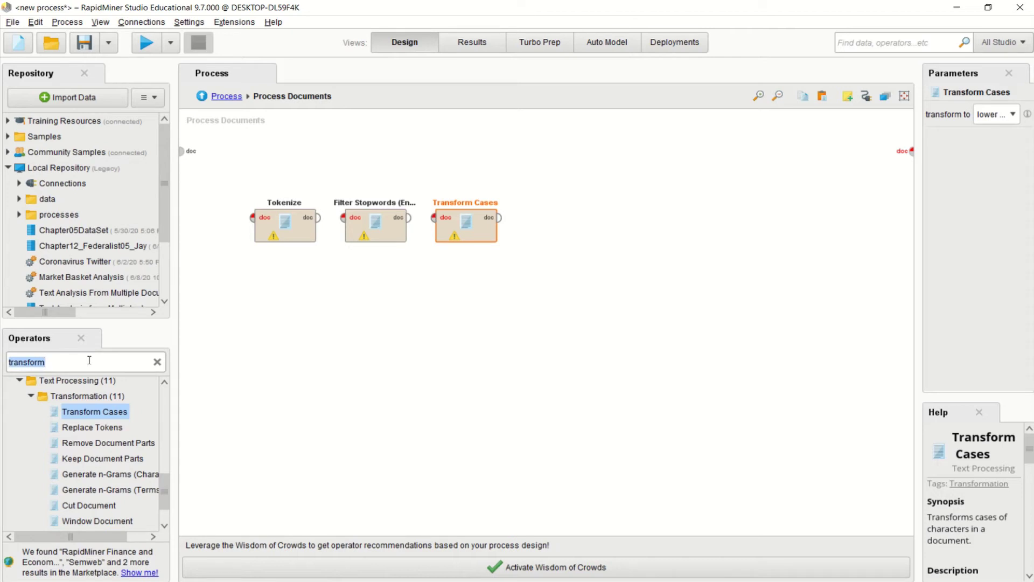
pyautogui.write('stem')
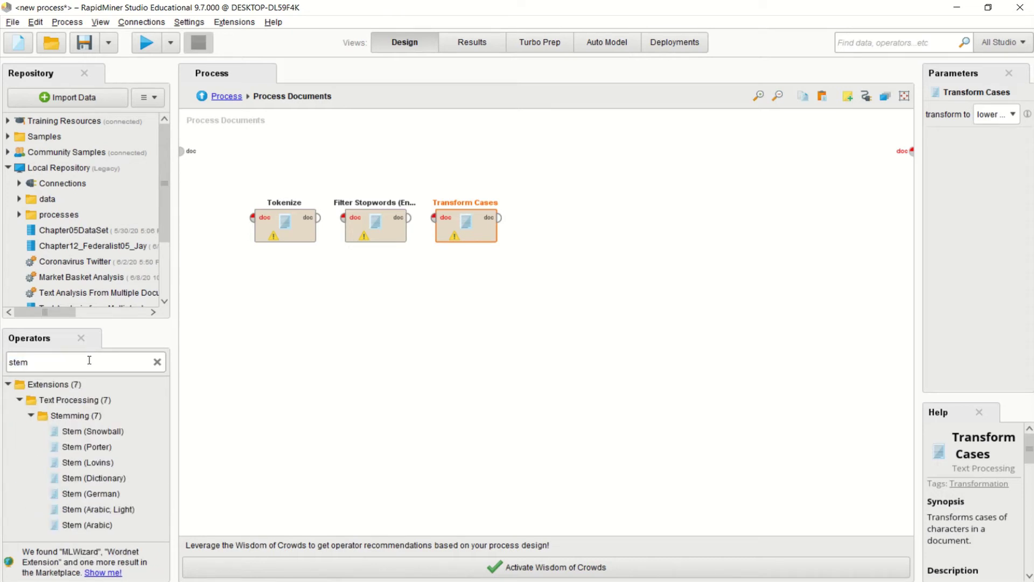
pyautogui.moveTo(78, 447); pyautogui.dragTo(585, 218)
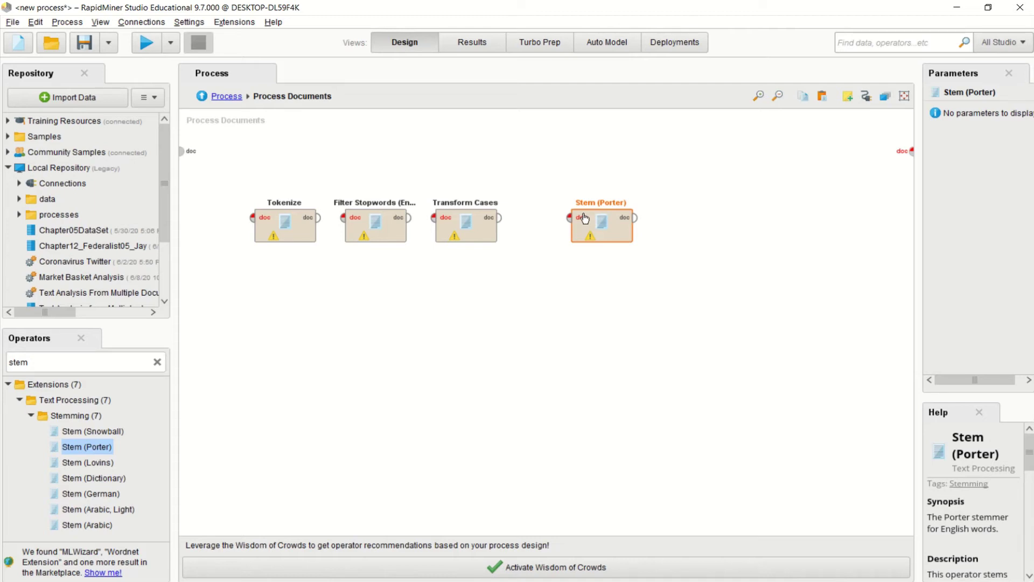
pyautogui.click(865, 97)
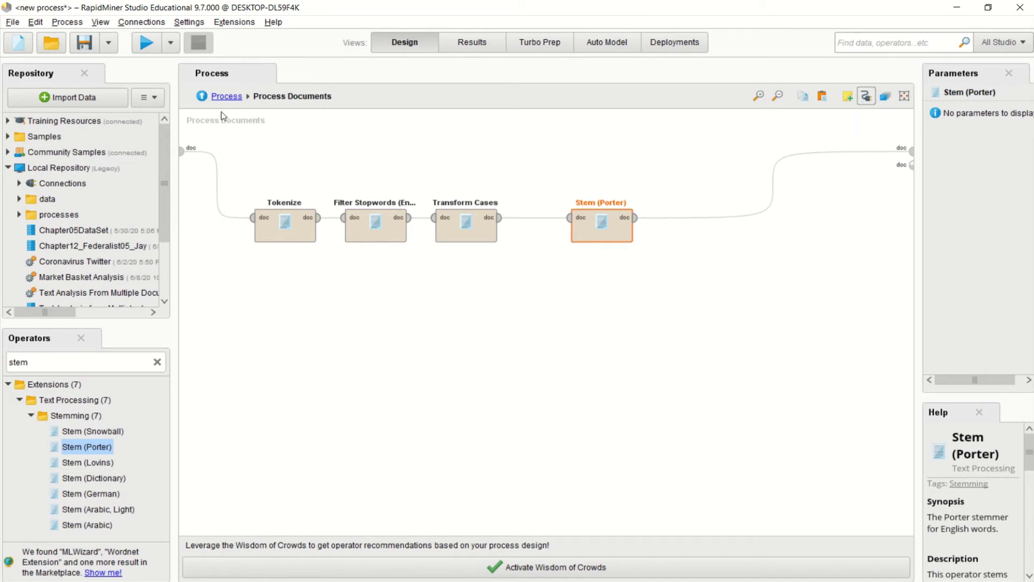
# Return to the main process, add a Transpose operator, and wire it between Process Documents' example set output and the first result port
pyautogui.click(202, 97)
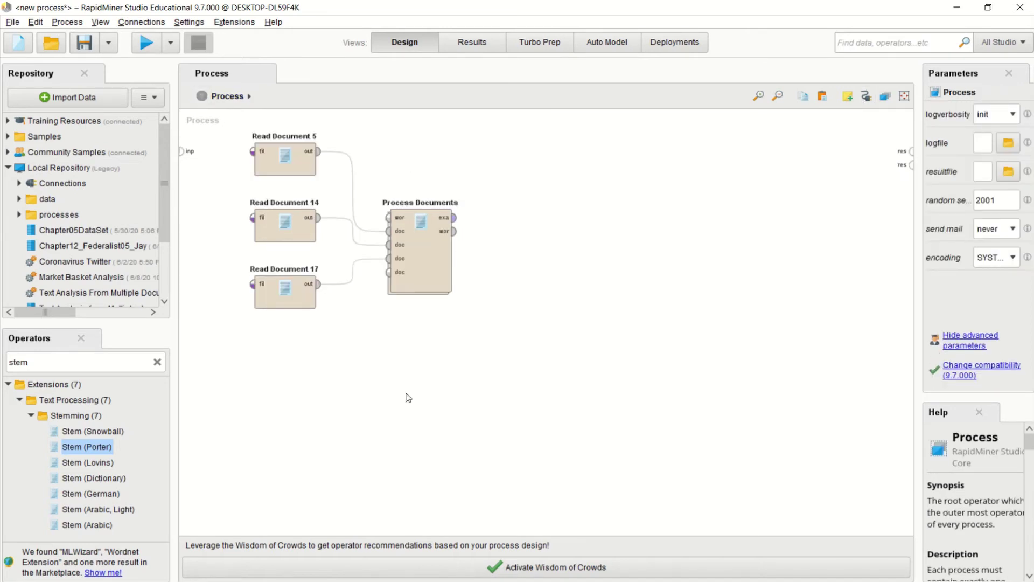
pyautogui.click(77, 366)
pyautogui.write('Tr')
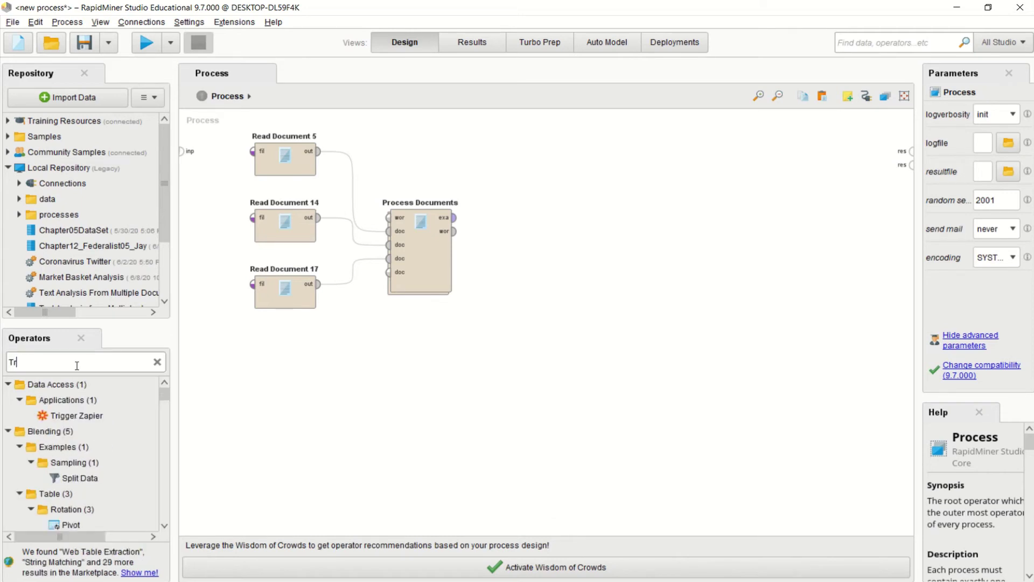
pyautogui.write('an')
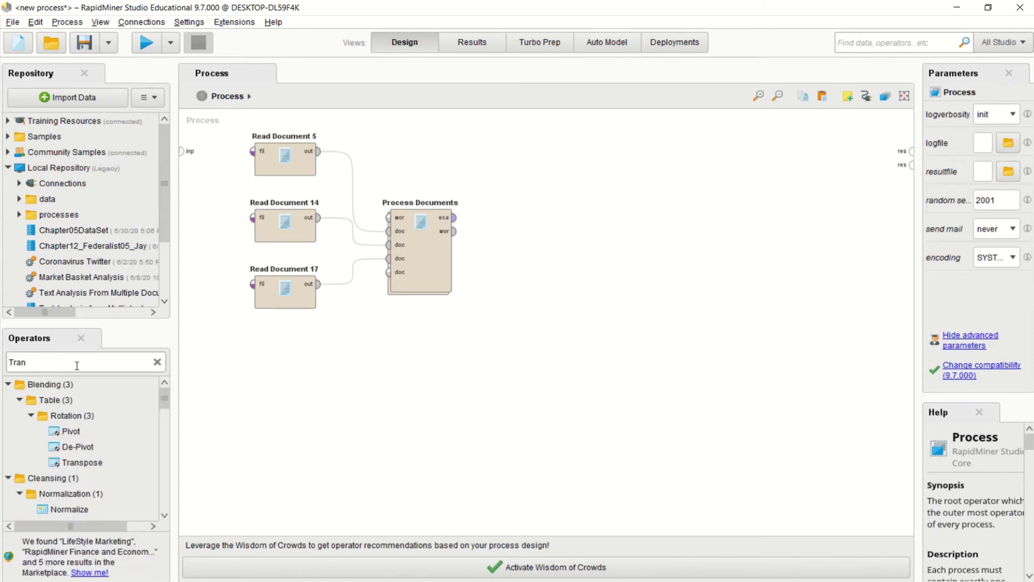
pyautogui.write('spose')
pyautogui.moveTo(67, 467); pyautogui.dragTo(576, 199)
pyautogui.moveTo(454, 218); pyautogui.dragTo(526, 185)
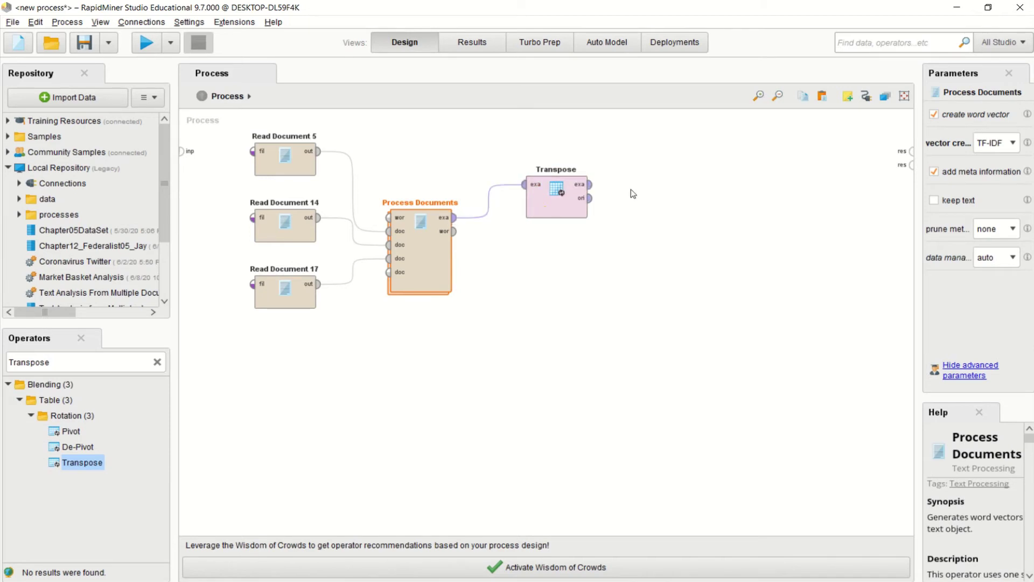
pyautogui.moveTo(588, 186); pyautogui.dragTo(914, 156)
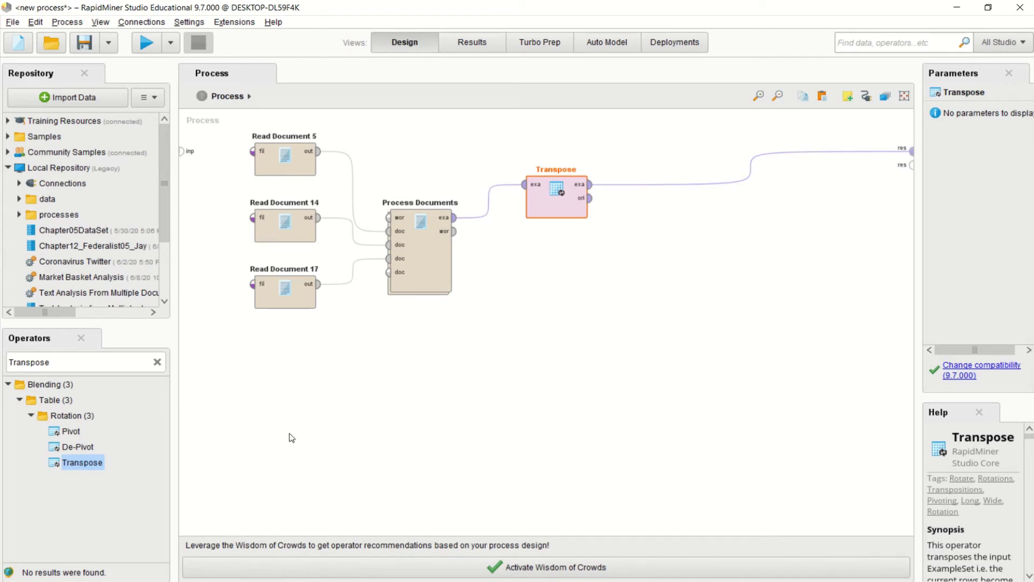
# Add a Write CSV operator to the main process, below Transpose
pyautogui.click(93, 361)
pyautogui.write('Write')
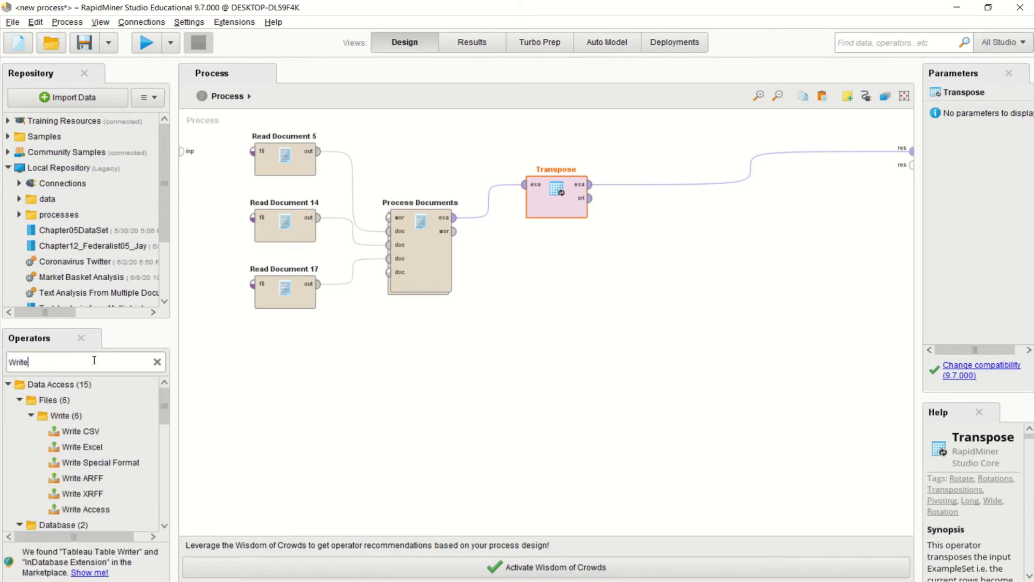
pyautogui.moveTo(88, 434); pyautogui.dragTo(649, 282)
# Set the Write CSV file to "Multiple Documents Text Analysis Rapid Miner" in Desktop/MKT 5084 - Marketing Analytics/Marketing Analytics Tutorial/Text Analysis Sentiment Analysis
pyautogui.click(1013, 115)
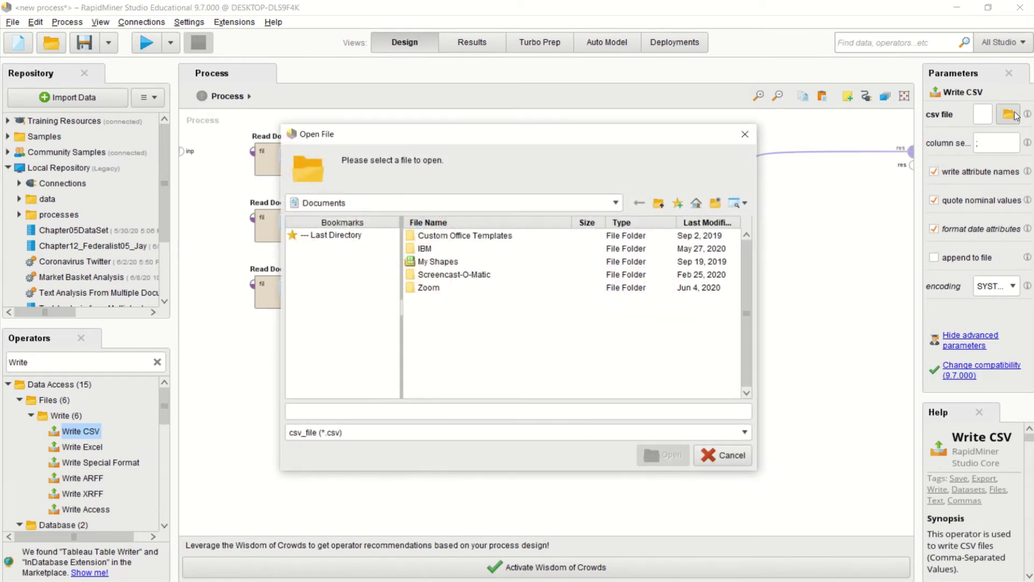
pyautogui.click(509, 203)
pyautogui.click(499, 219)
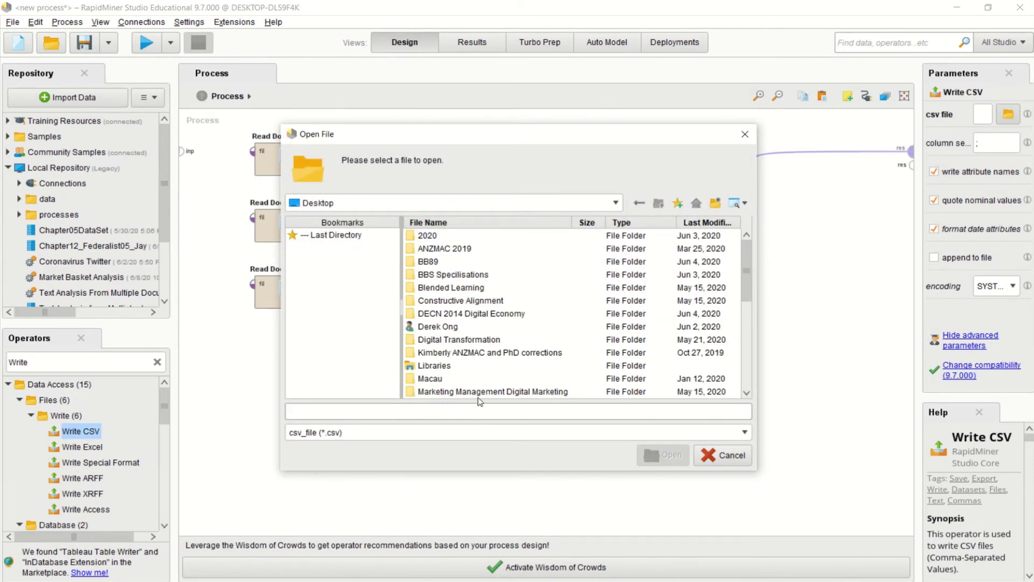
pyautogui.scroll(-4, 747, 290)
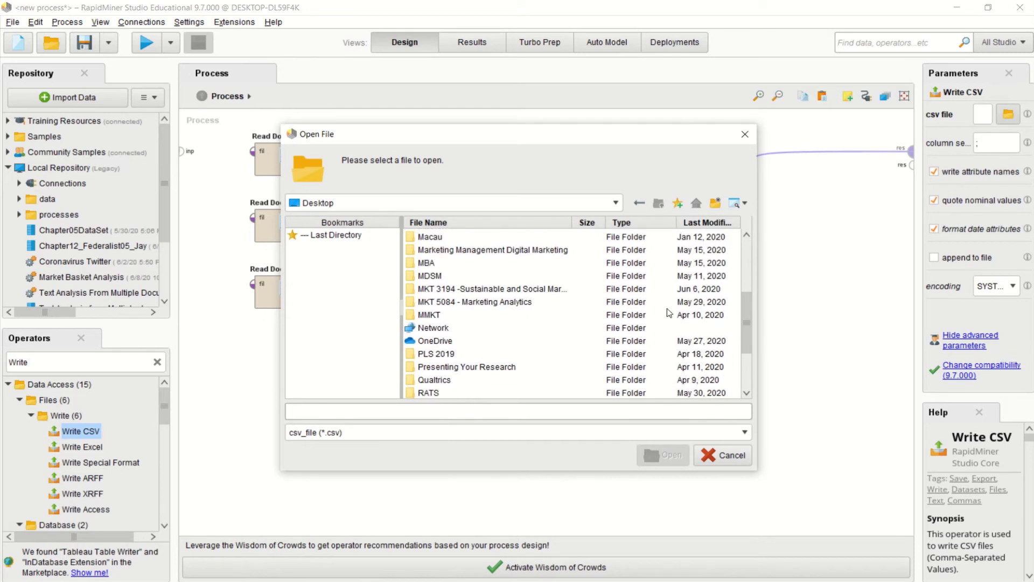
pyautogui.doubleClick(529, 305)
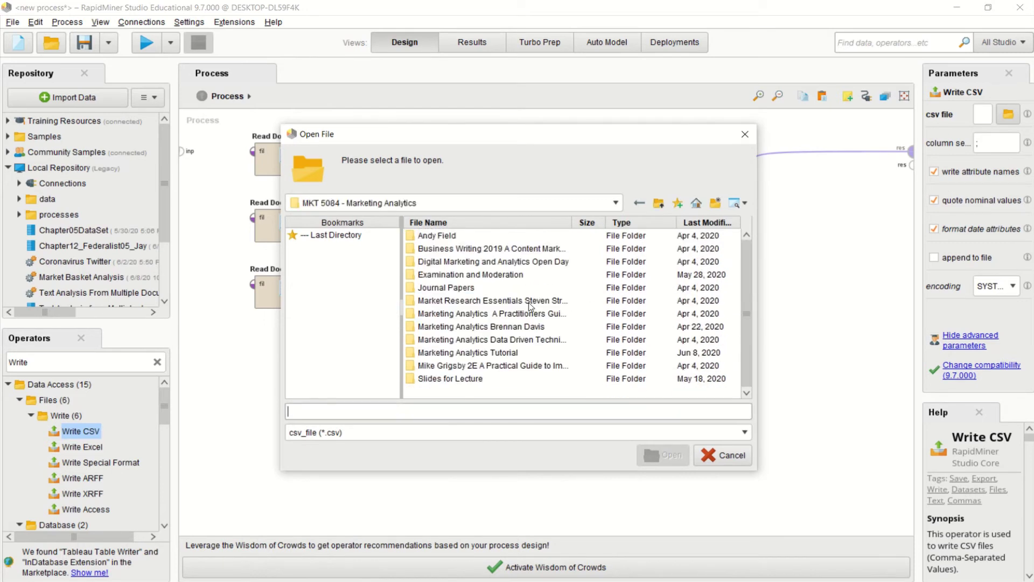
pyautogui.doubleClick(487, 355)
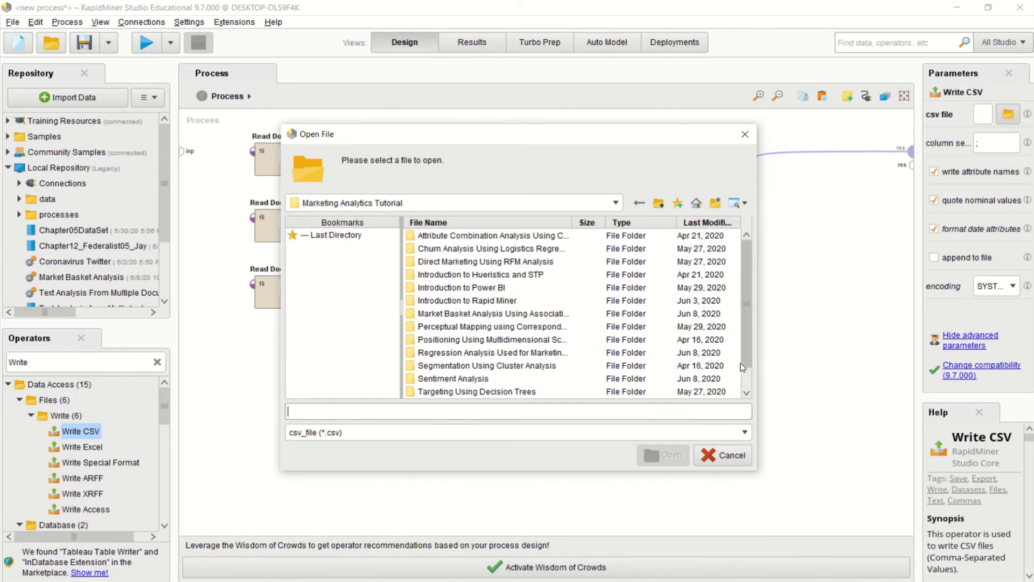
pyautogui.scroll(-1, 747, 363)
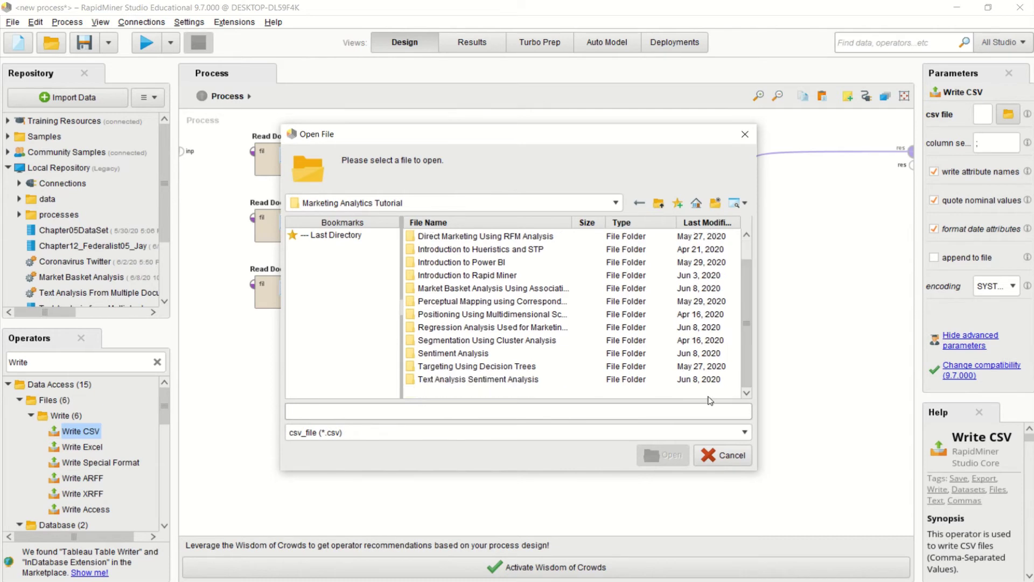
pyautogui.doubleClick(520, 382)
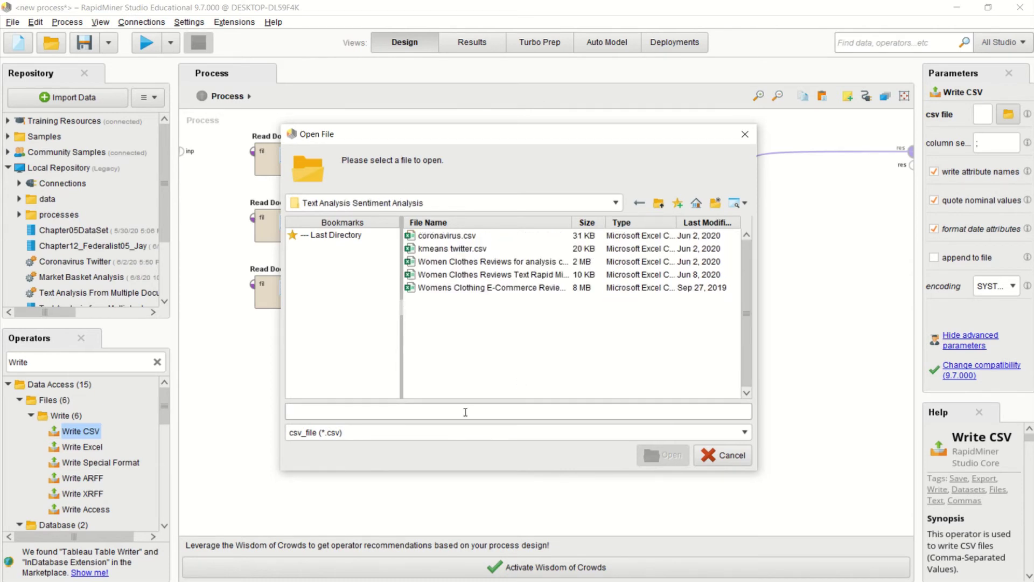
pyautogui.write('Multiple Document')
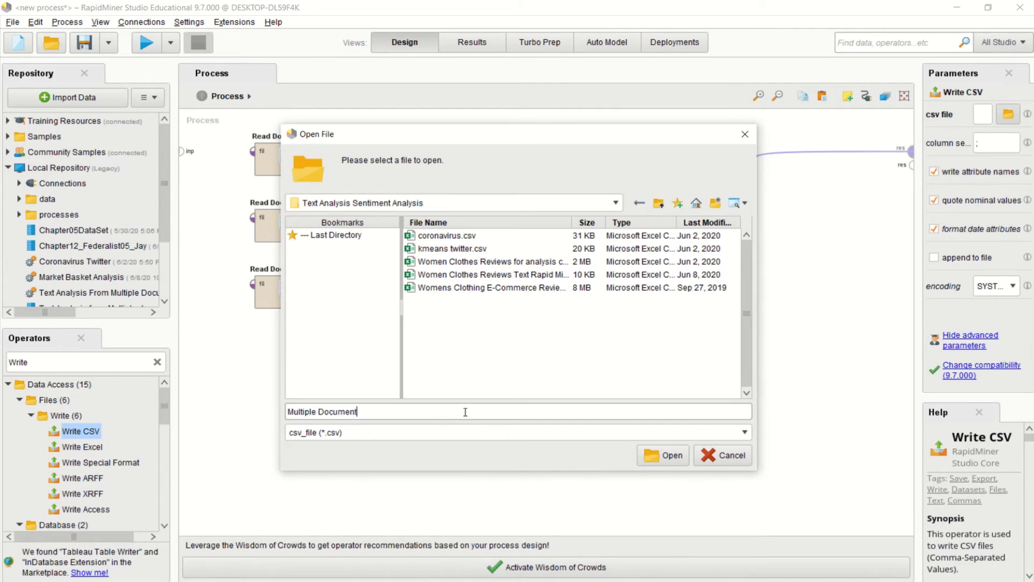
pyautogui.write('s Text Analysis Rapid Miner')
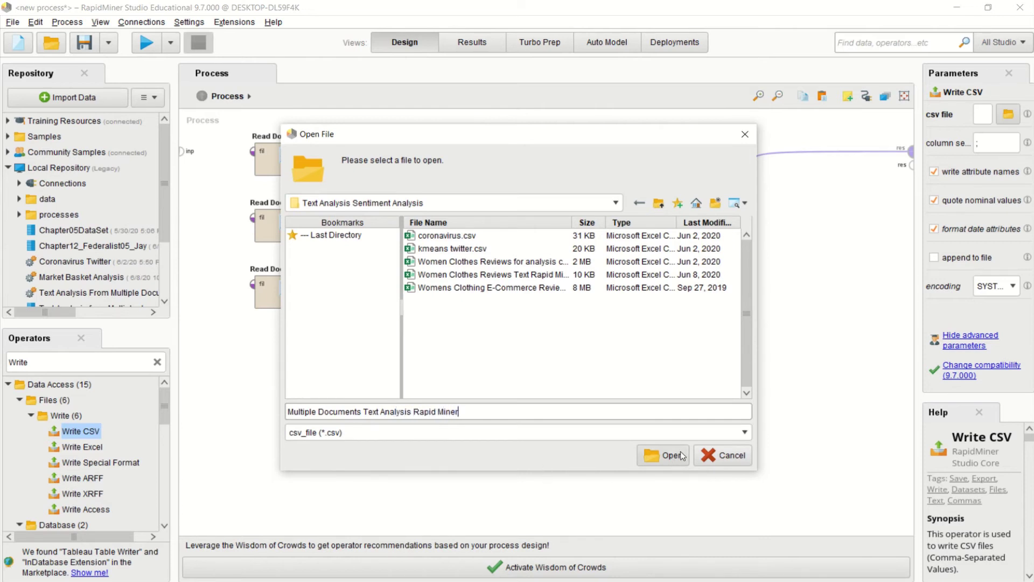
pyautogui.click(681, 450)
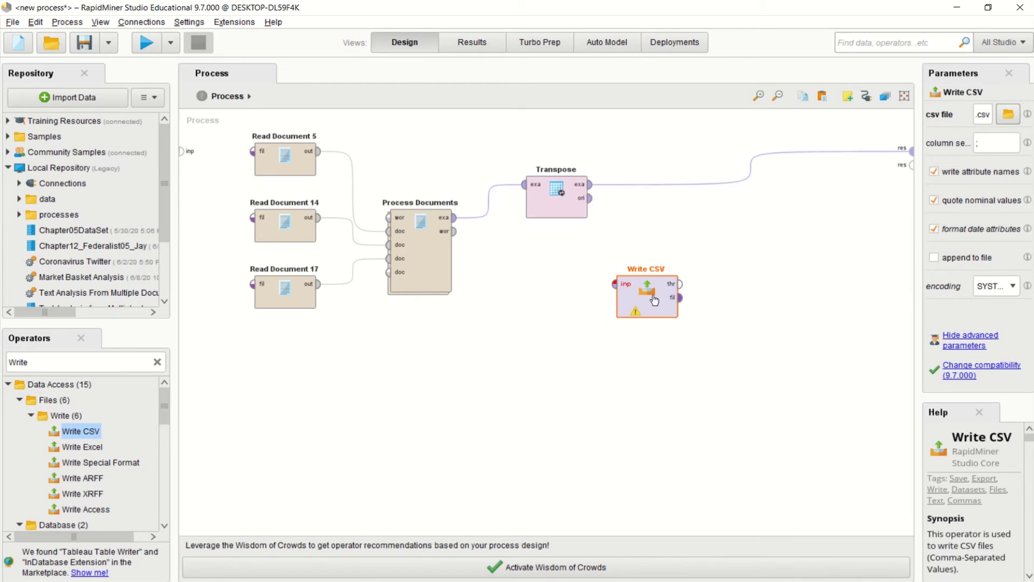
# Try to feed Process Documents' word list output into the Write CSV input
pyautogui.click(865, 96)
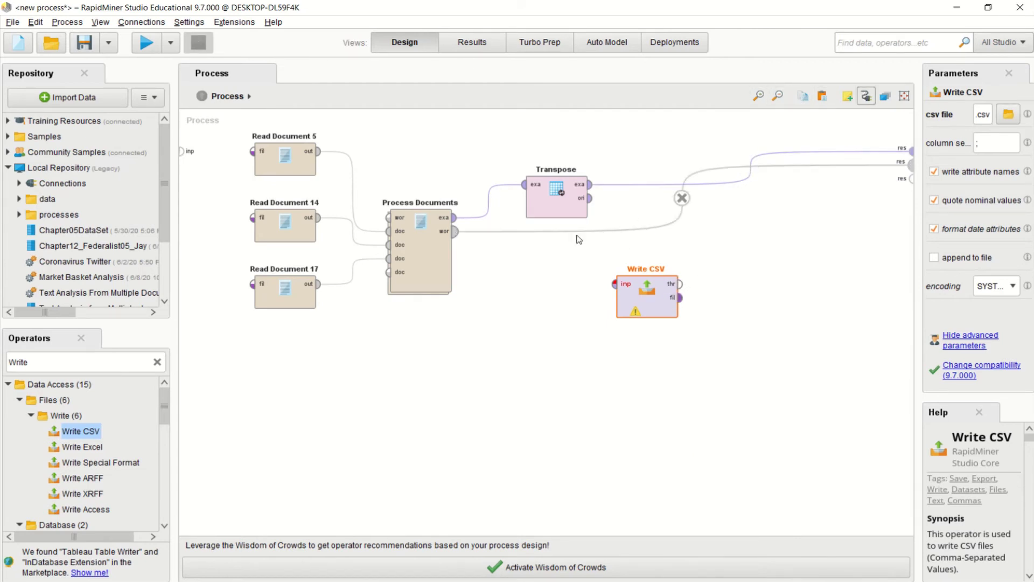
pyautogui.moveTo(529, 233); pyautogui.dragTo(521, 267)
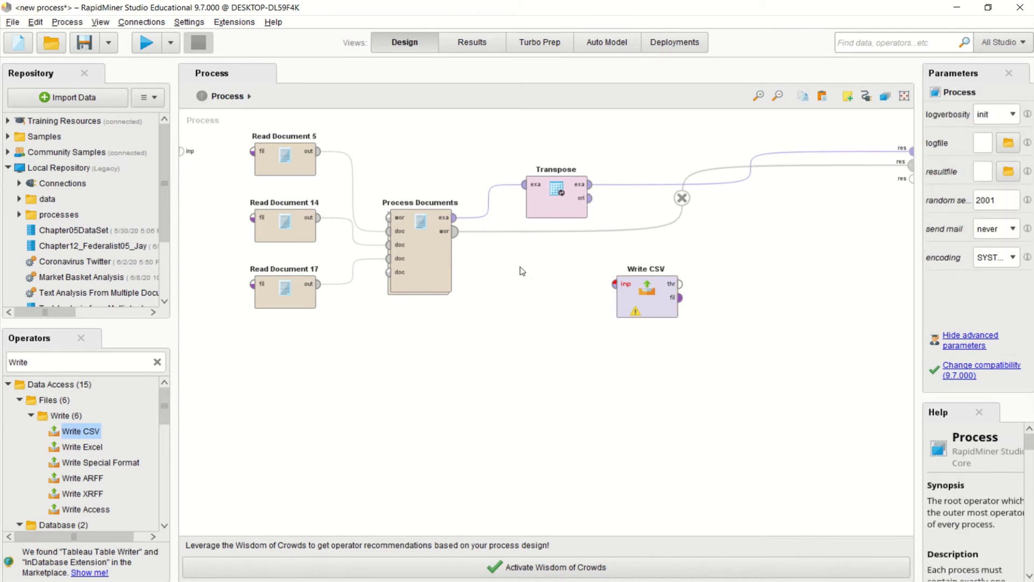
pyautogui.click(455, 232)
pyautogui.click(614, 284)
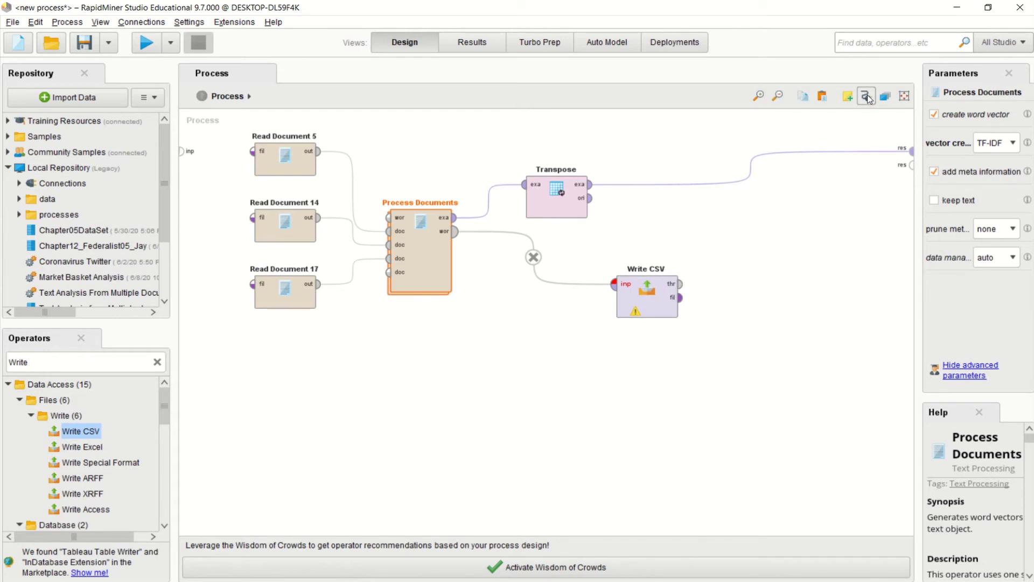
# Connect Write CSV's through output to the second result port and try to run the process
pyautogui.click(680, 284)
pyautogui.click(910, 164)
pyautogui.click(146, 42)
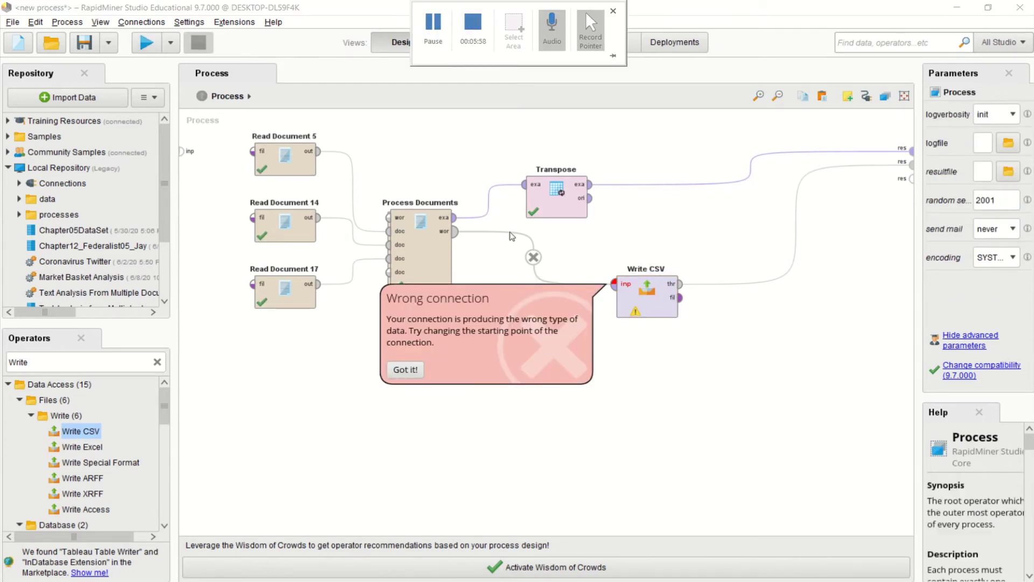
# Rewire Transpose's example set output into Write CSV and Process Documents' word list output to a result port, and run the process
pyautogui.click(533, 257)
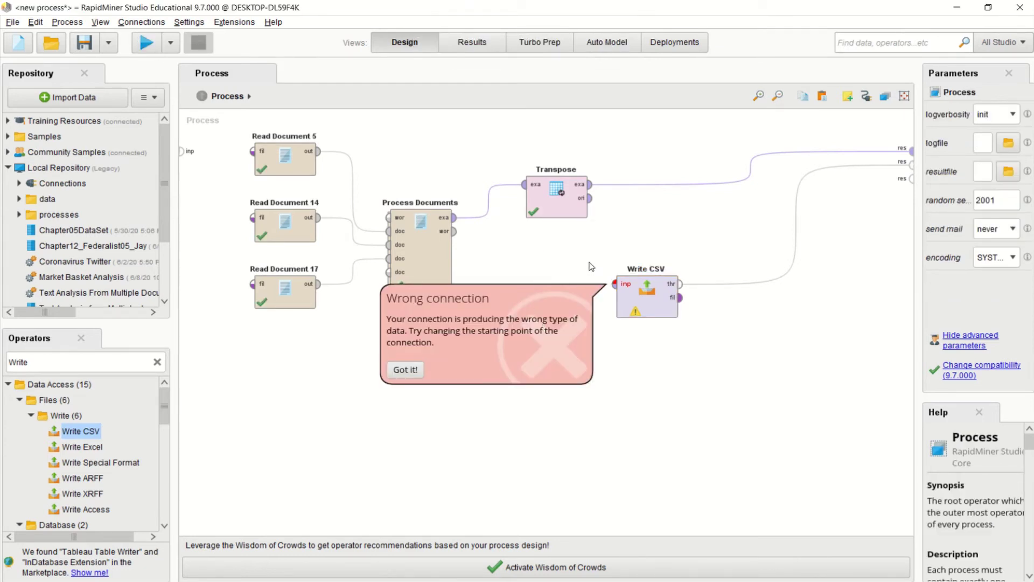
pyautogui.moveTo(590, 185); pyautogui.dragTo(613, 287)
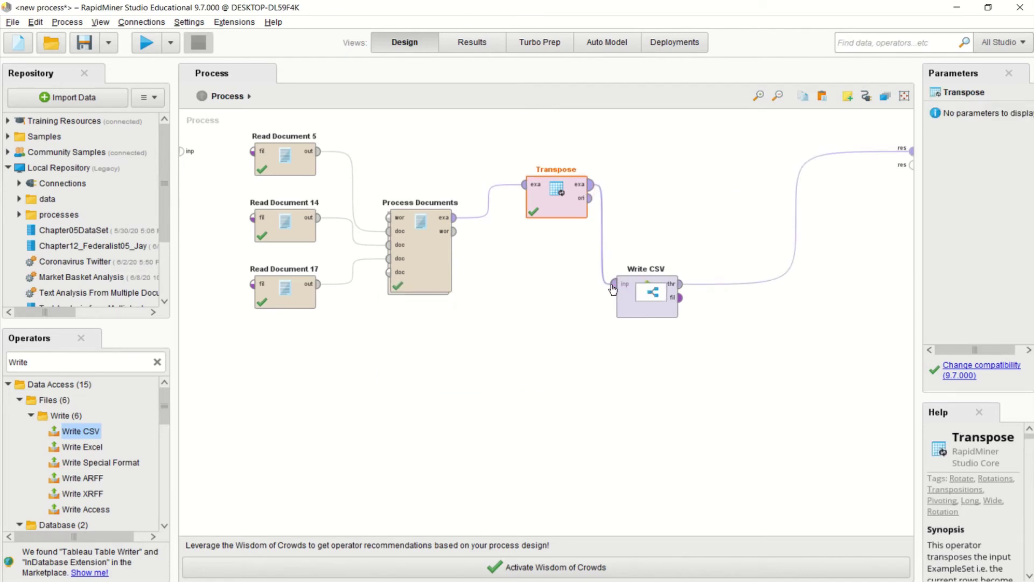
pyautogui.moveTo(456, 232); pyautogui.dragTo(908, 161)
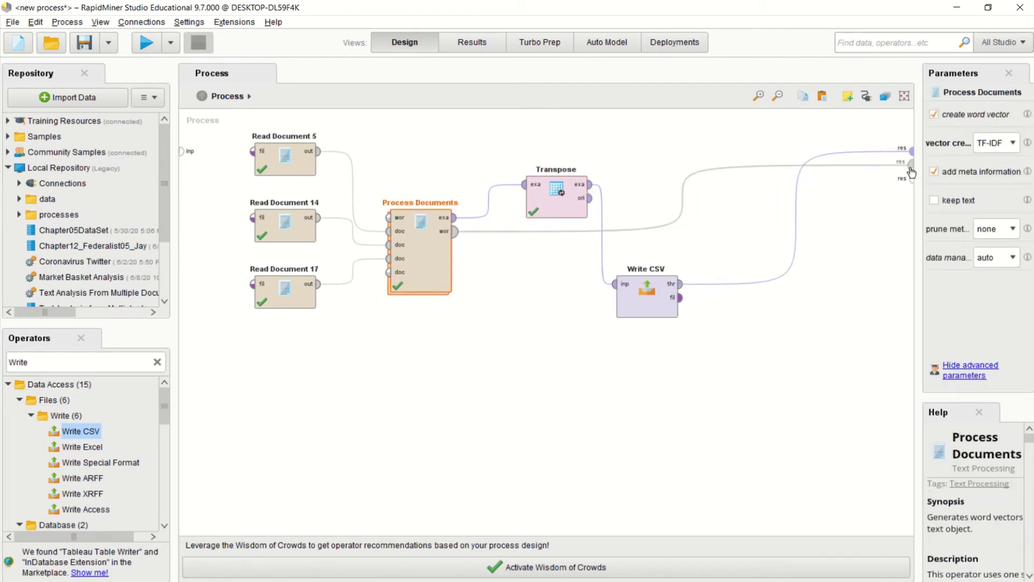
pyautogui.click(151, 48)
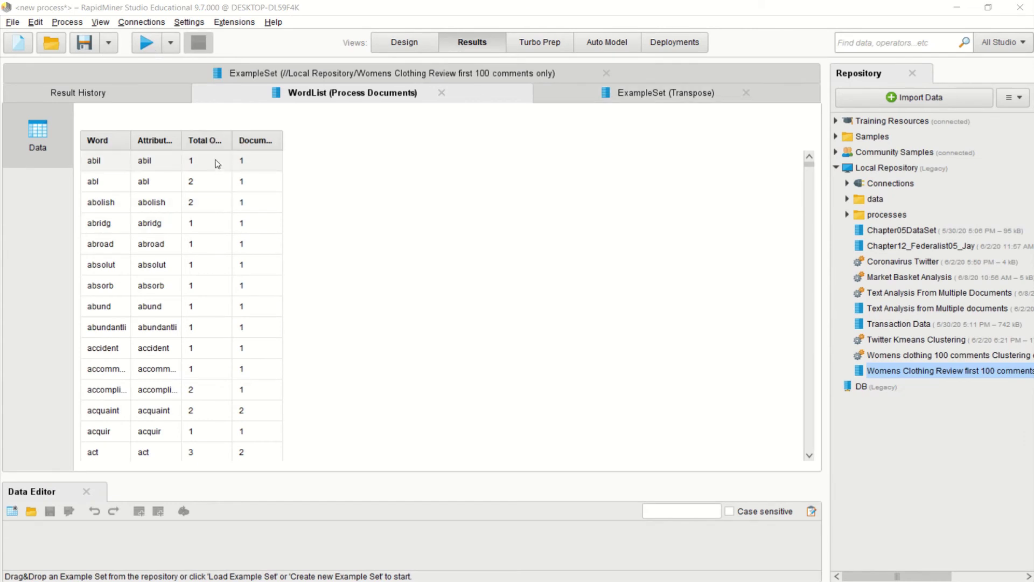
# Adjust the Attribute Name column width in the word list results and sort the words by total occurrences in descending order
pyautogui.moveTo(181, 141); pyautogui.dragTo(268, 141)
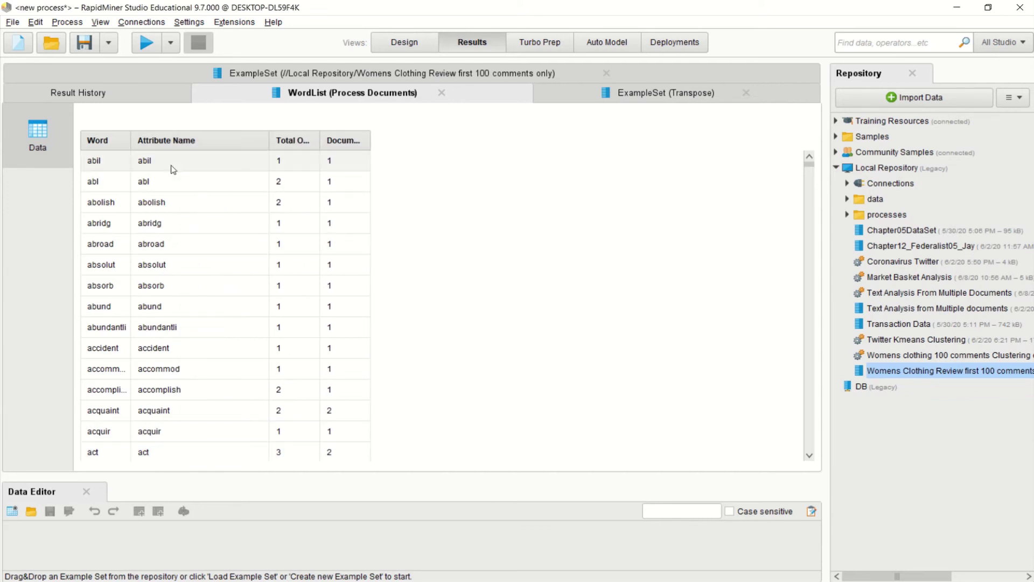
pyautogui.click(292, 143)
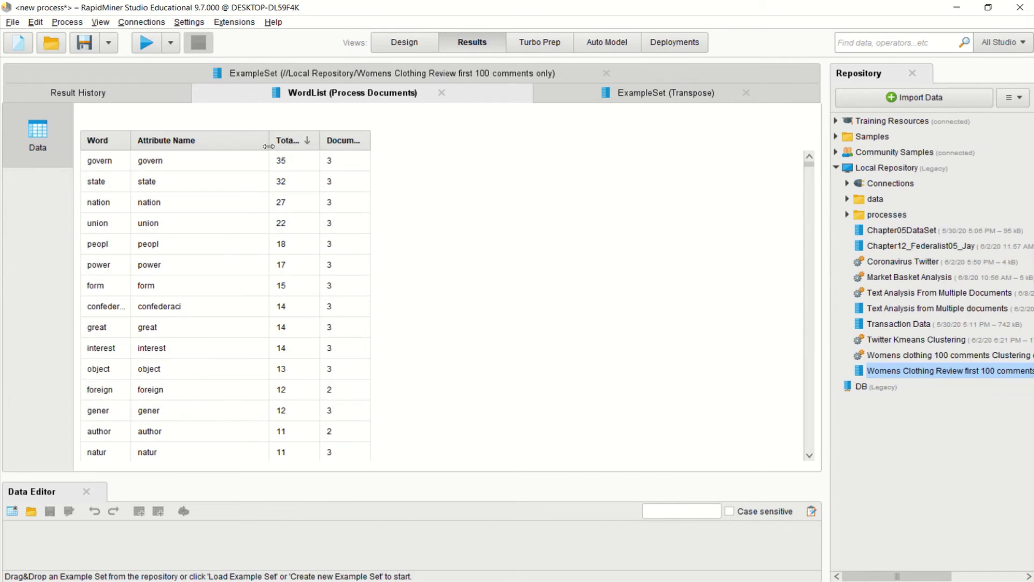
pyautogui.moveTo(270, 146); pyautogui.dragTo(229, 146)
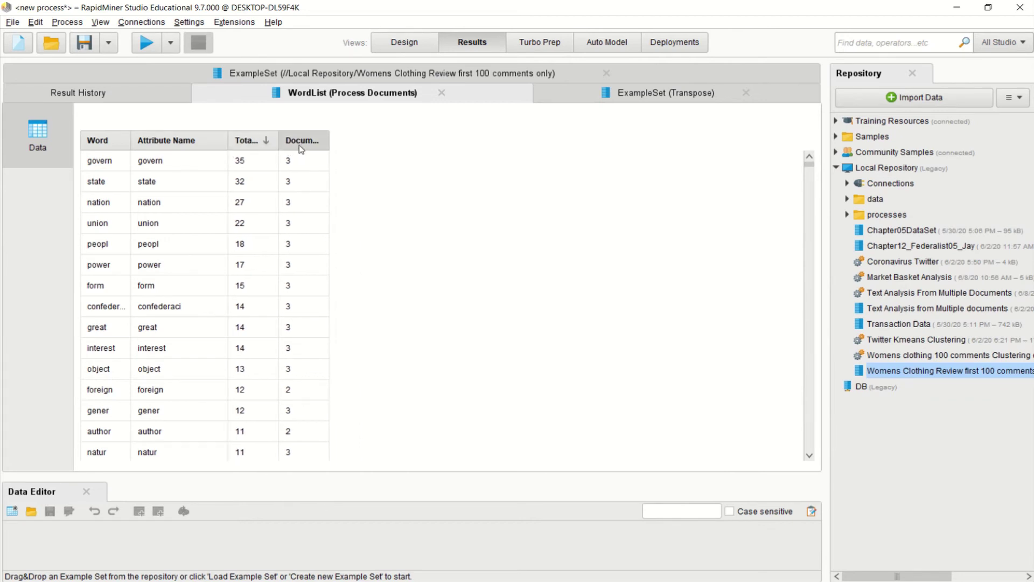
# Sort the word list by document occurrences, restore the descending total occurrences order, and examine the most and less frequent words
pyautogui.click(300, 141)
pyautogui.click(301, 141)
pyautogui.click(247, 139)
pyautogui.click(248, 139)
pyautogui.scroll(-15, 809, 233)
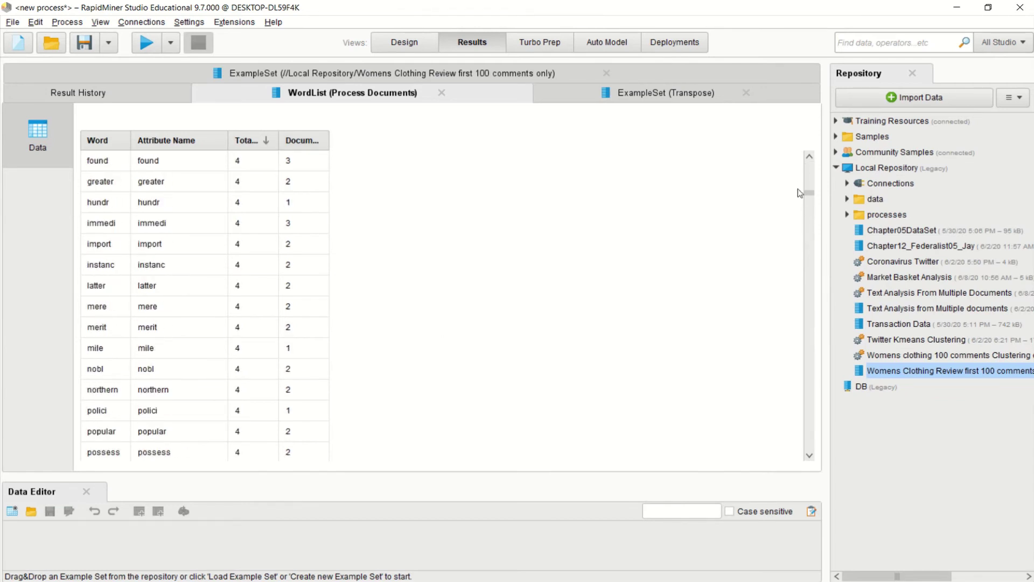
pyautogui.moveTo(808, 191); pyautogui.dragTo(806, 142)
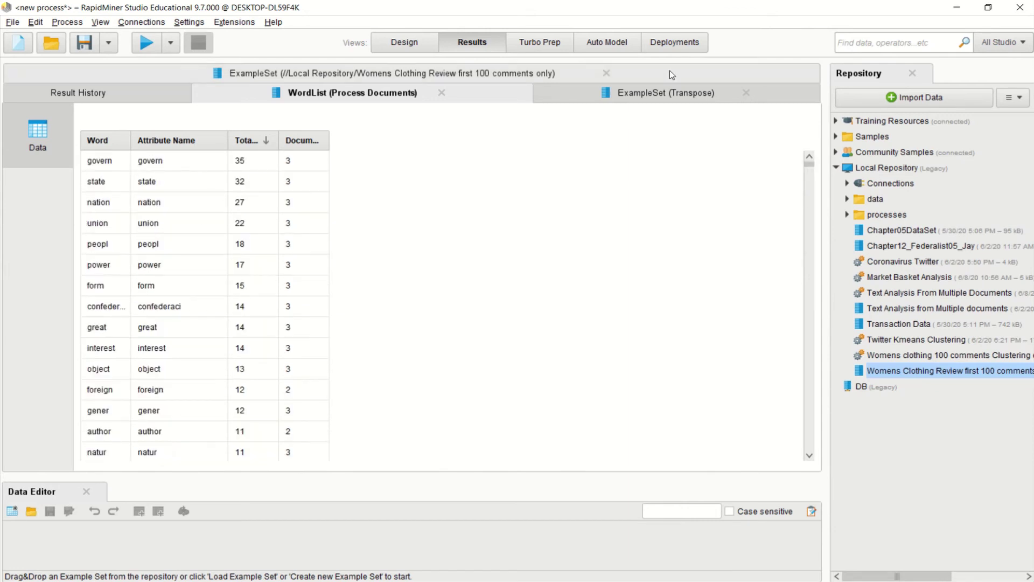
# Open the Transpose example set results and sort the terms by att_1 in descending order
pyautogui.click(670, 93)
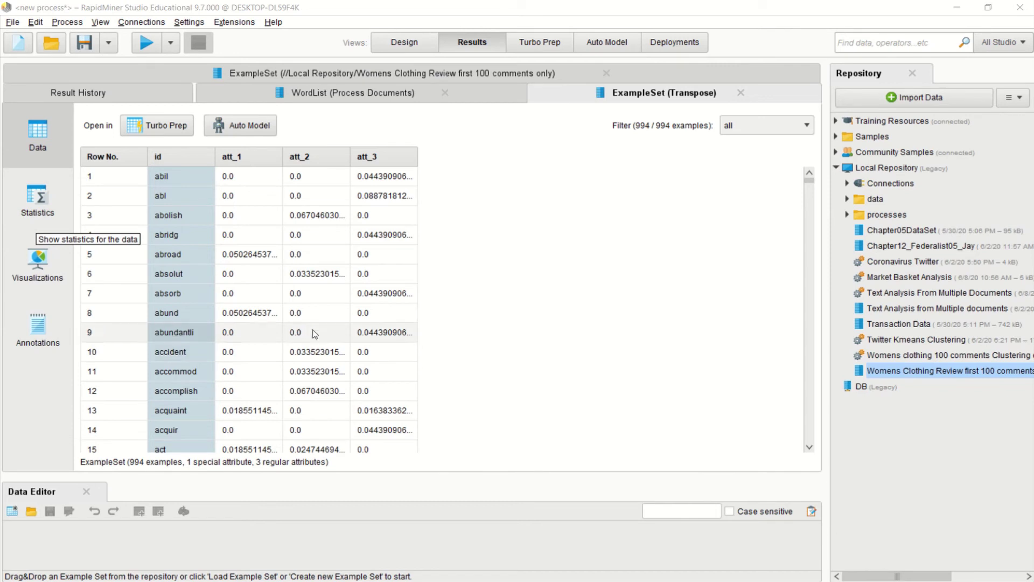
pyautogui.click(249, 157)
pyautogui.click(250, 157)
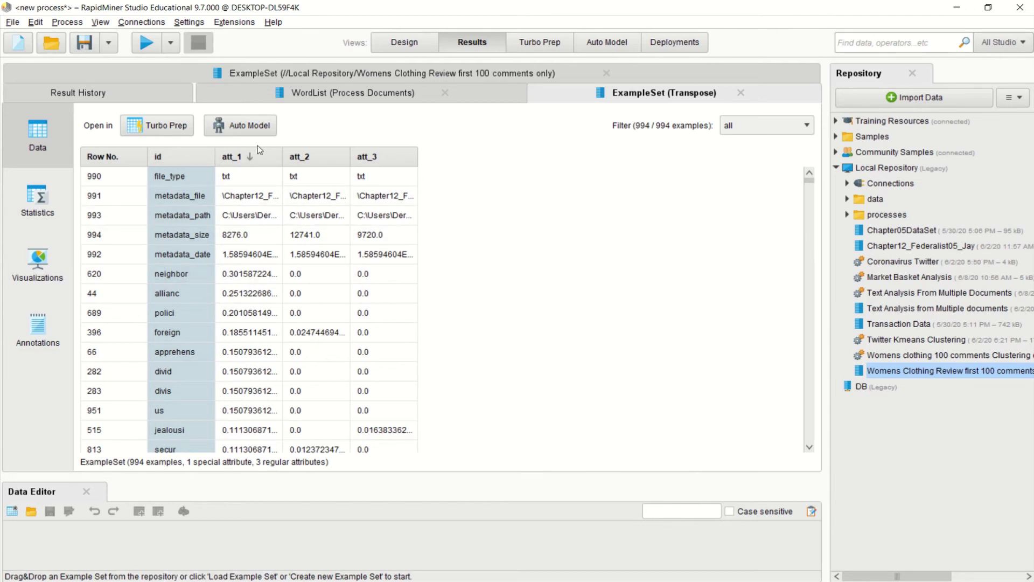
# Alternate the descending sort between att_2 and att_1, ending on att_2, to compare the highest-weighted terms of the first two documents
pyautogui.click(304, 161)
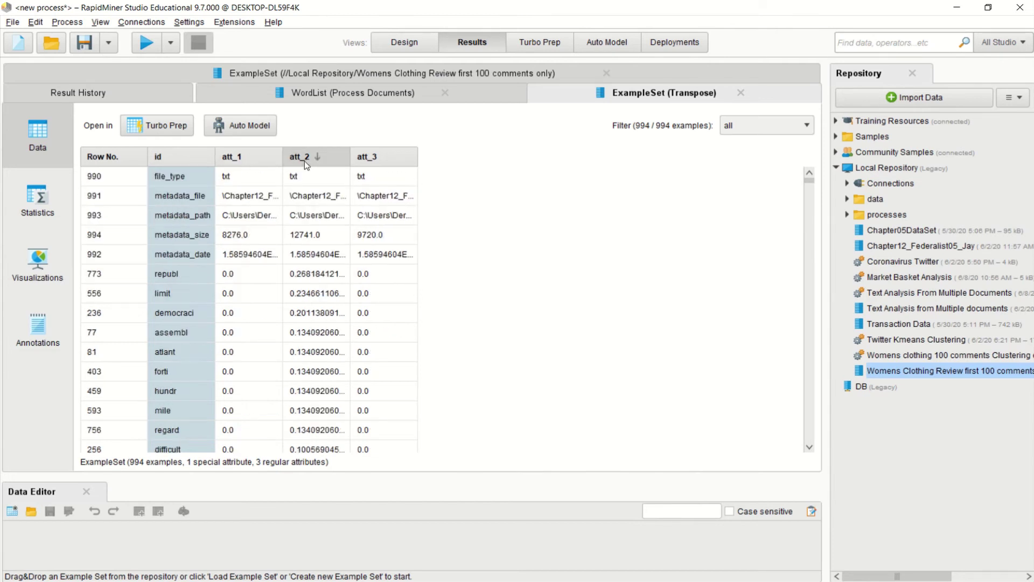
pyautogui.click(244, 151)
pyautogui.click(244, 151)
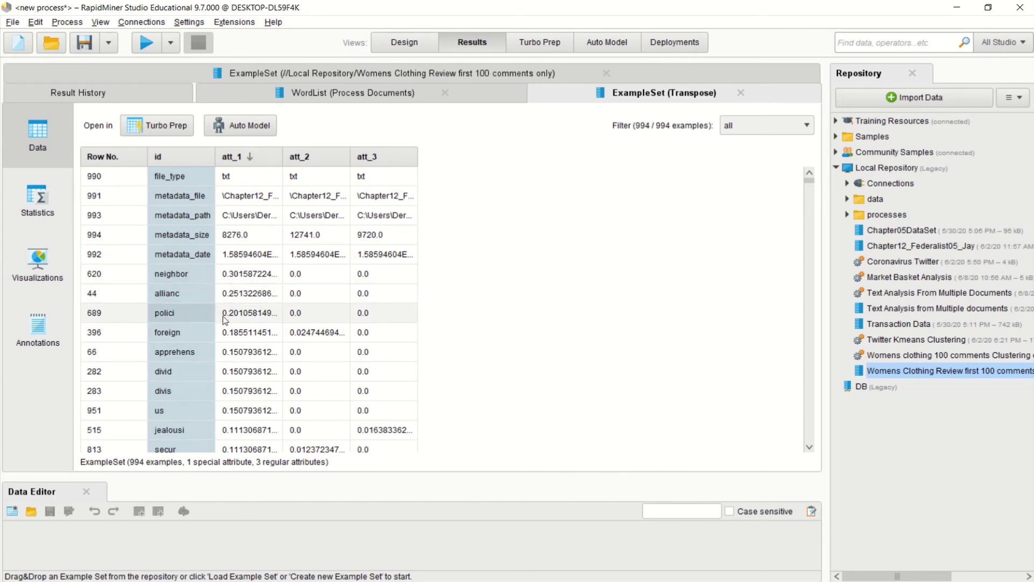
pyautogui.click(321, 159)
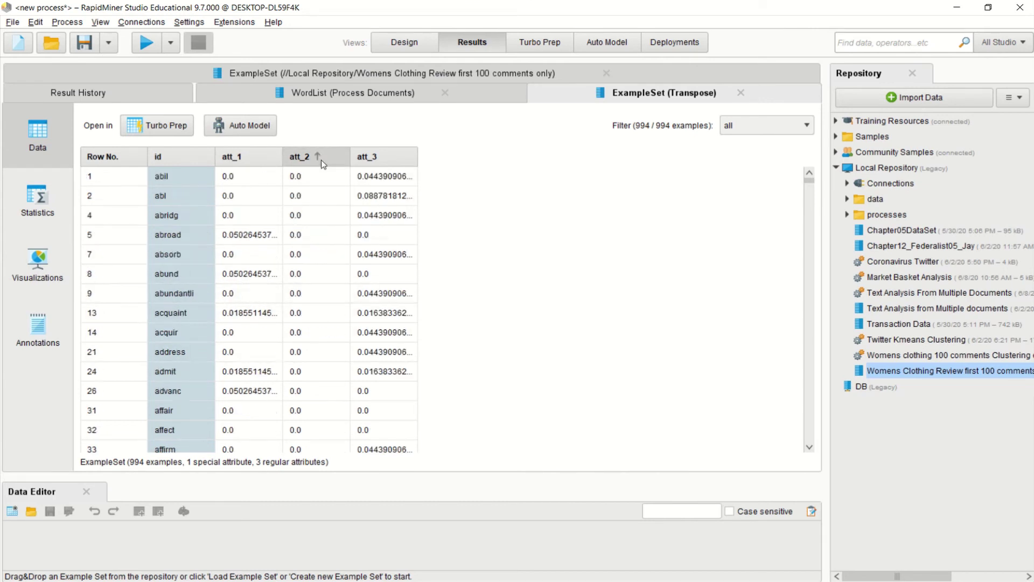
pyautogui.click(321, 160)
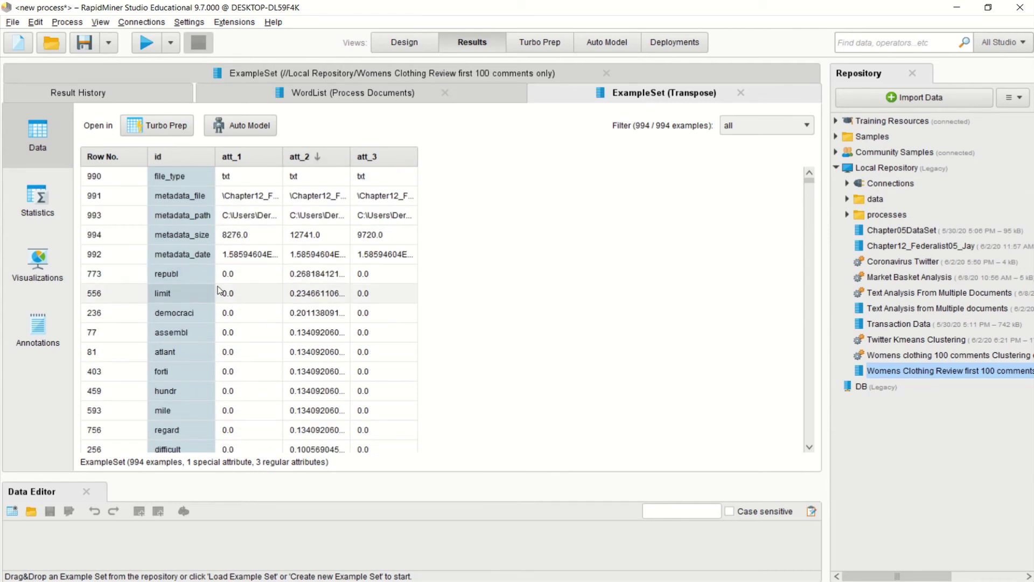
# Sort the terms of the transposed example set by att_3 in descending order
pyautogui.click(384, 158)
pyautogui.click(383, 158)
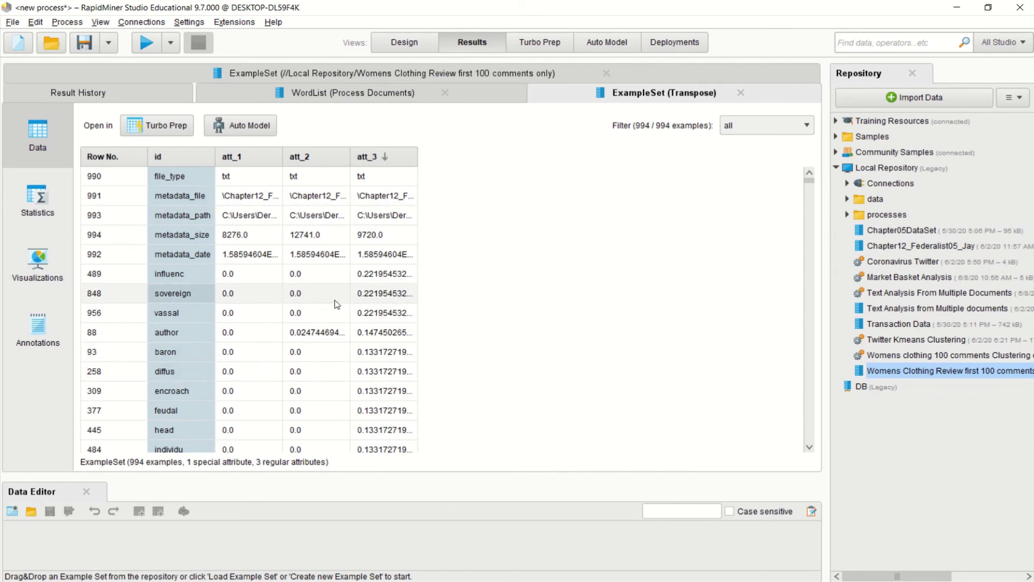
# Widen the Total Occurences column in the Process Documents word list and keep the words sorted by it in descending order
pyautogui.click(322, 92)
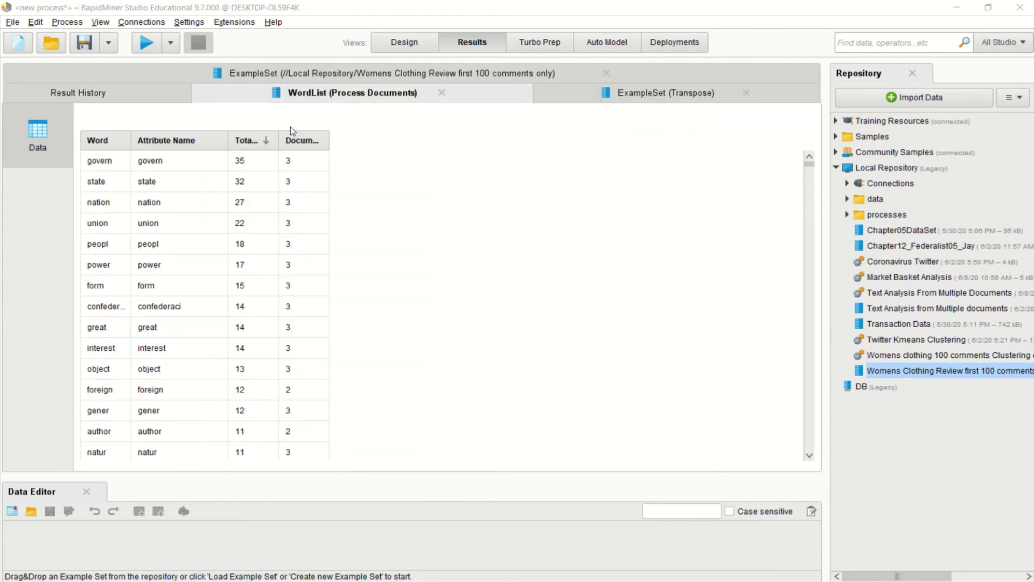
pyautogui.moveTo(279, 132); pyautogui.dragTo(331, 133)
pyautogui.click(306, 141)
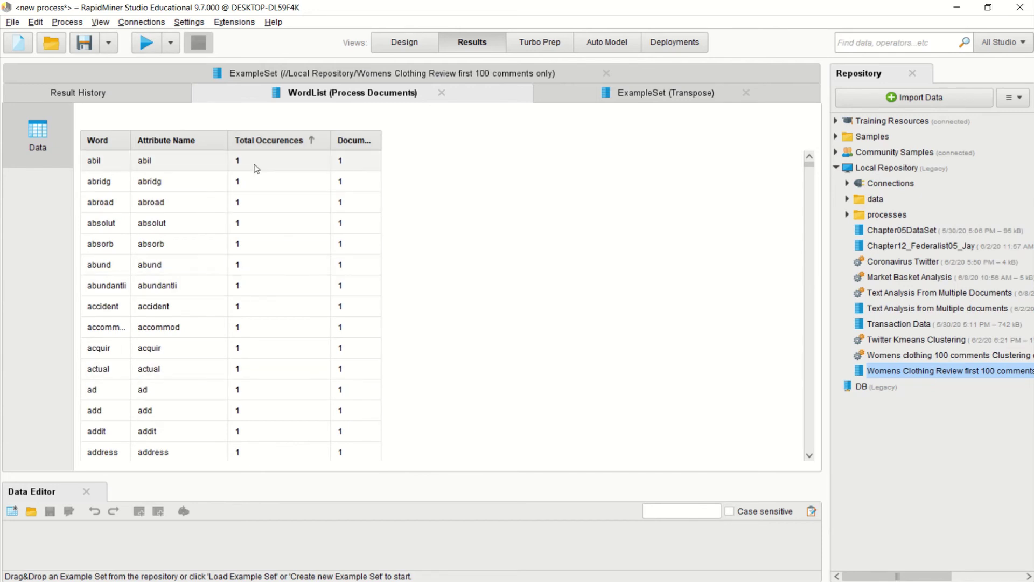
pyautogui.click(267, 140)
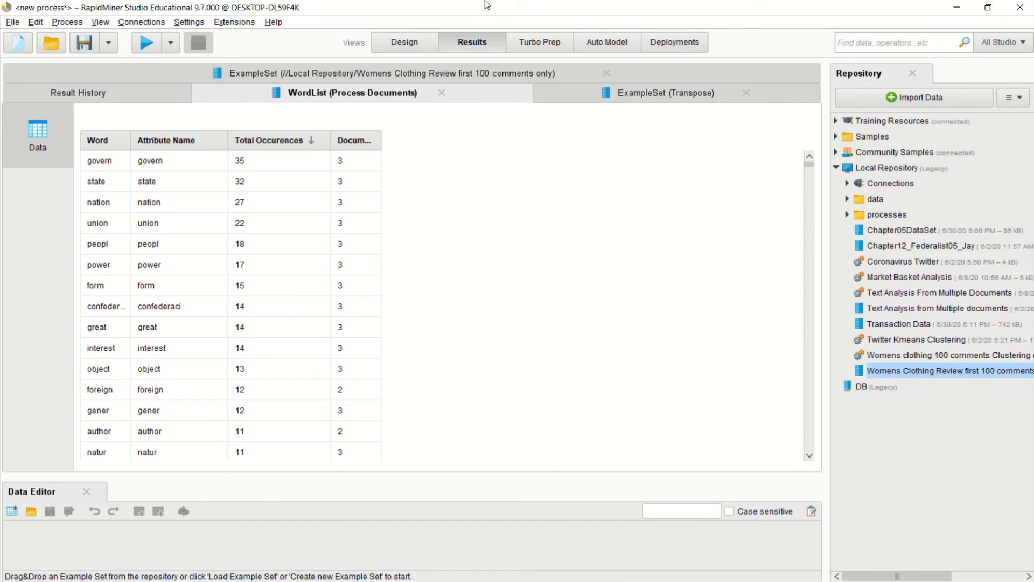
# Switch to wordclouds.com in the browser and load an MS Office document as the word cloud's source text
pyautogui.click(586, 11)
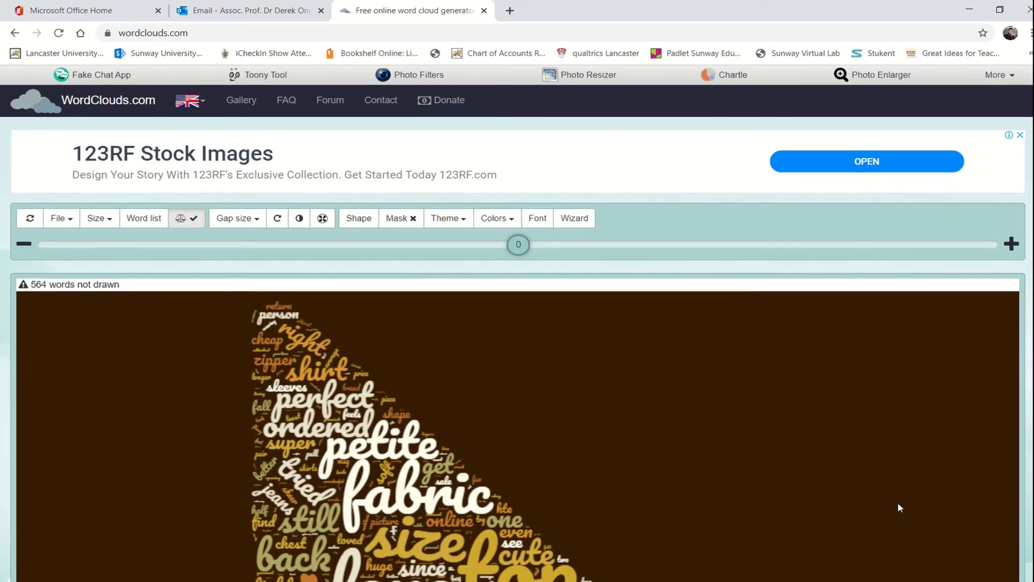
pyautogui.click(226, 33)
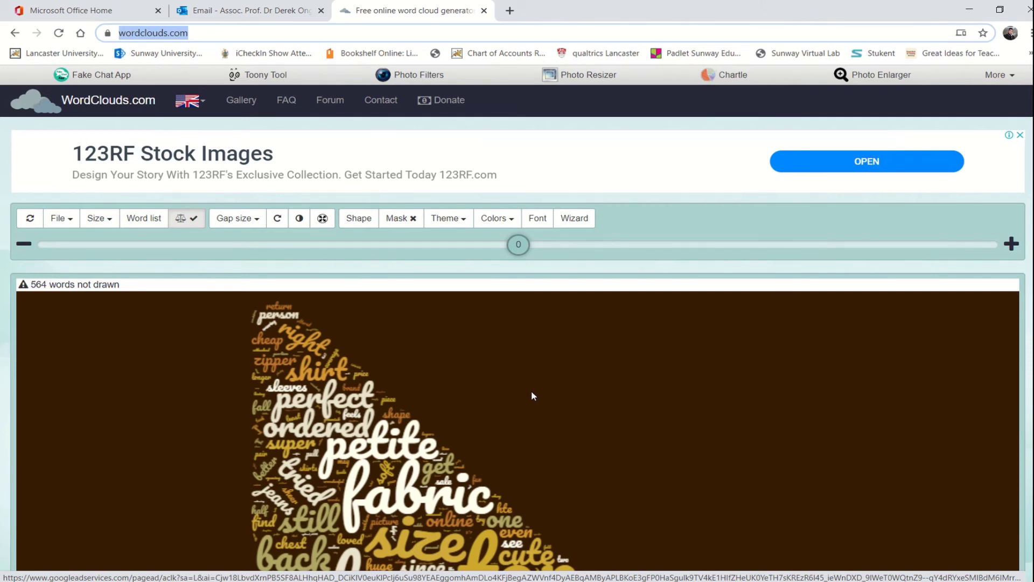
pyautogui.click(69, 223)
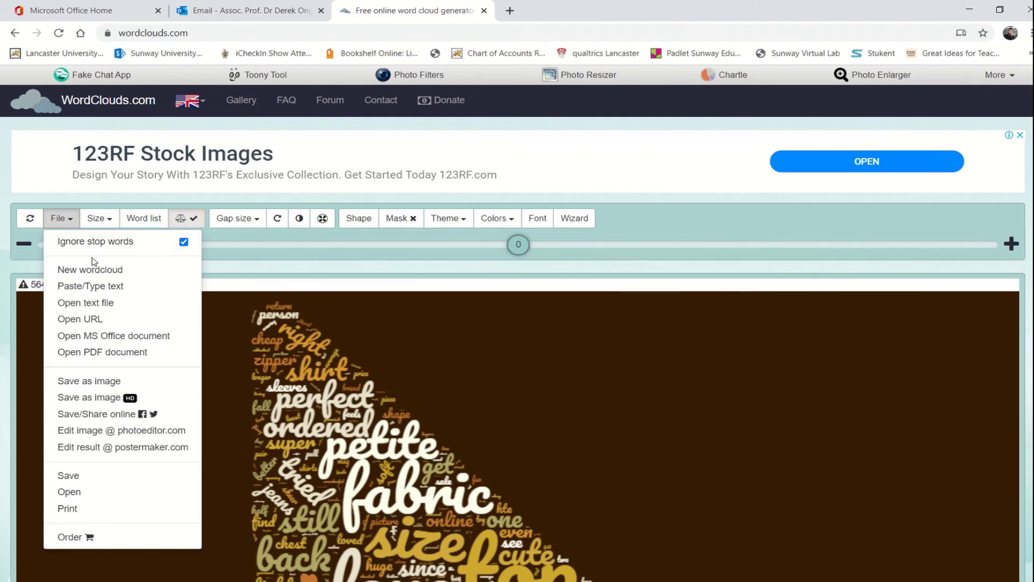
pyautogui.click(117, 339)
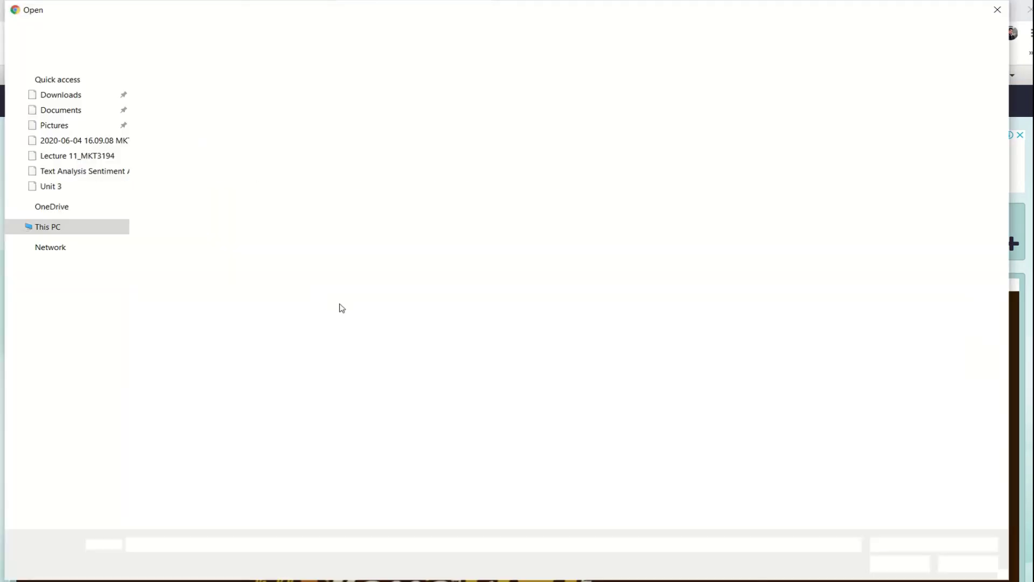
pyautogui.doubleClick(261, 155)
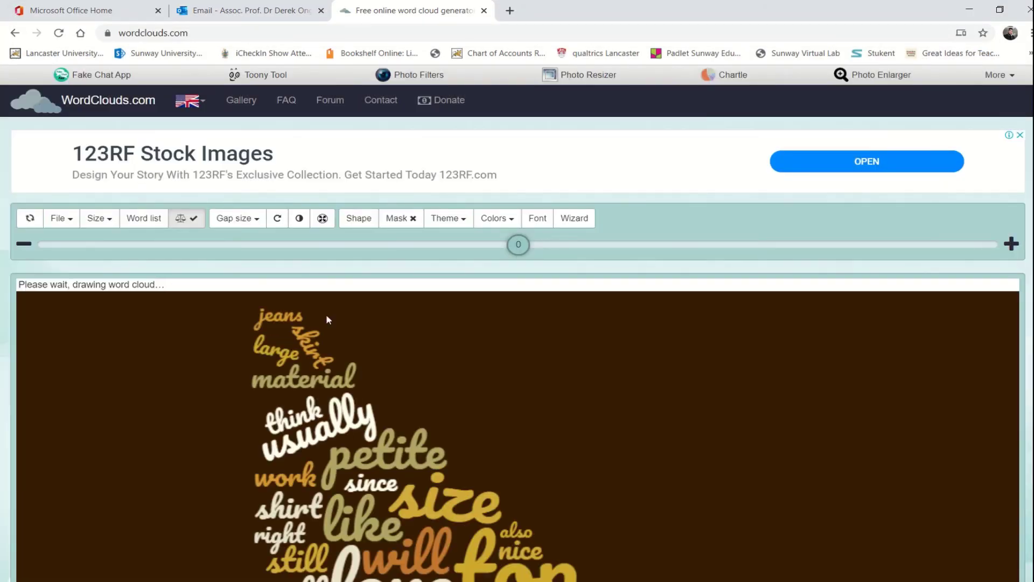
# Change the word cloud's shape to the speech bubble and turn on its mask
pyautogui.click(371, 219)
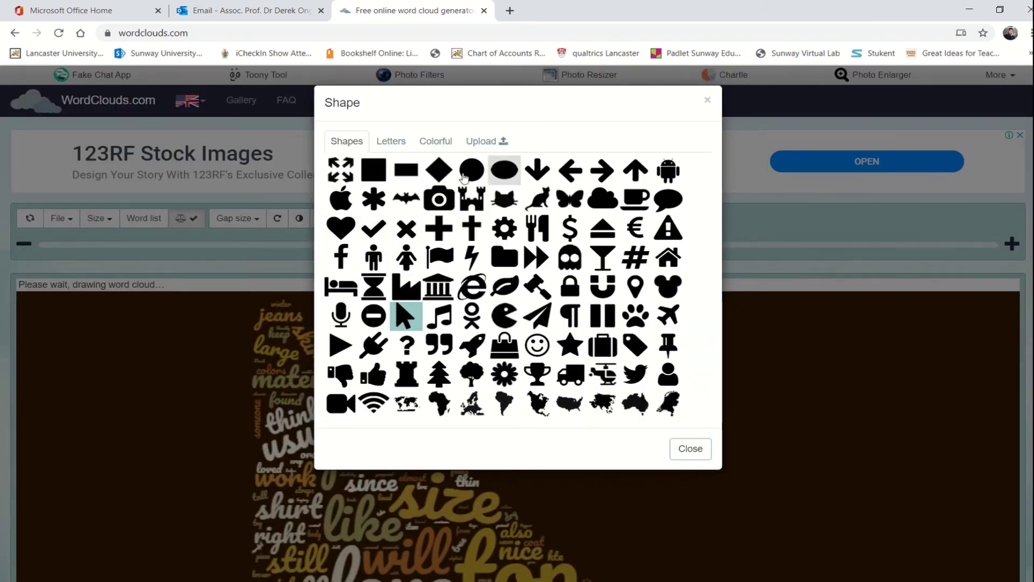
pyautogui.click(666, 201)
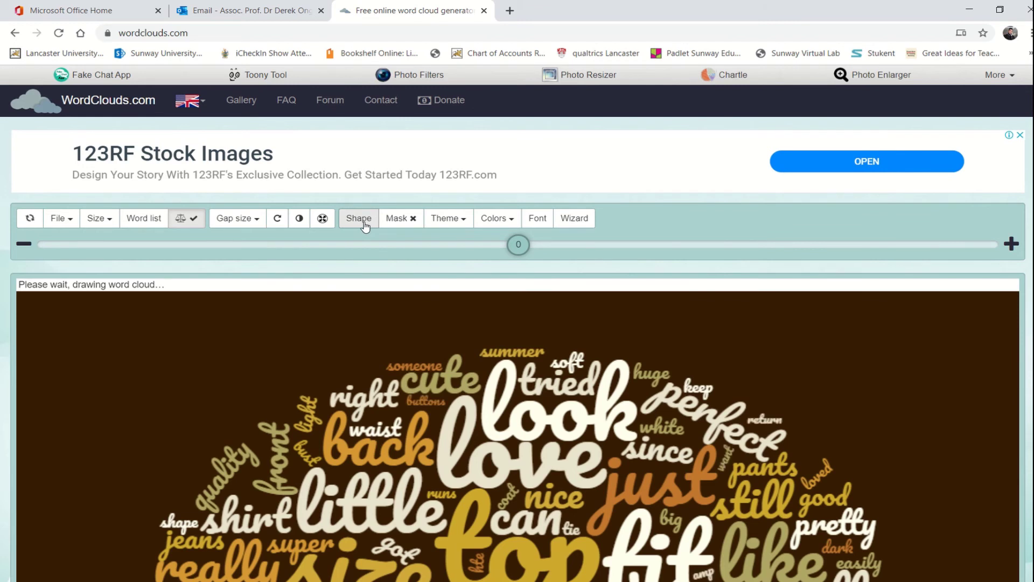
pyautogui.click(462, 219)
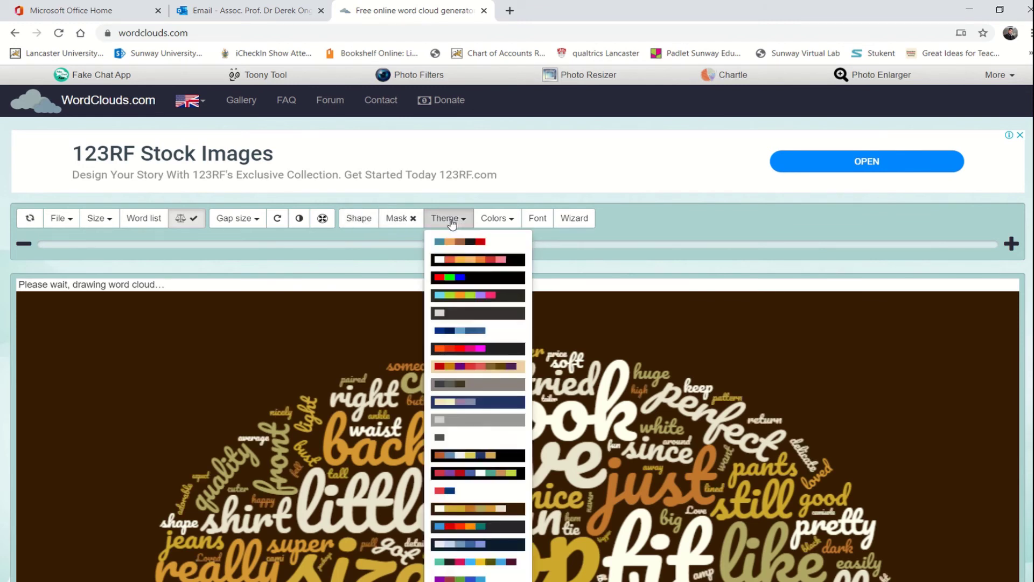
pyautogui.click(493, 221)
pyautogui.click(397, 221)
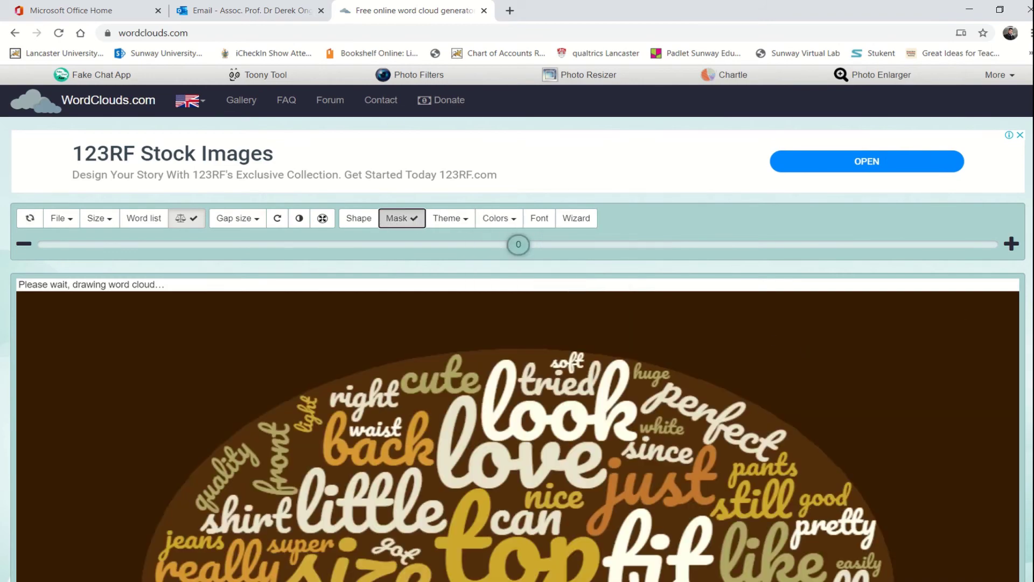
# Examine the large and small words throughout the speech bubble word cloud
pyautogui.scroll(-5, 381, 226)
pyautogui.scroll(-3, 517, 323)
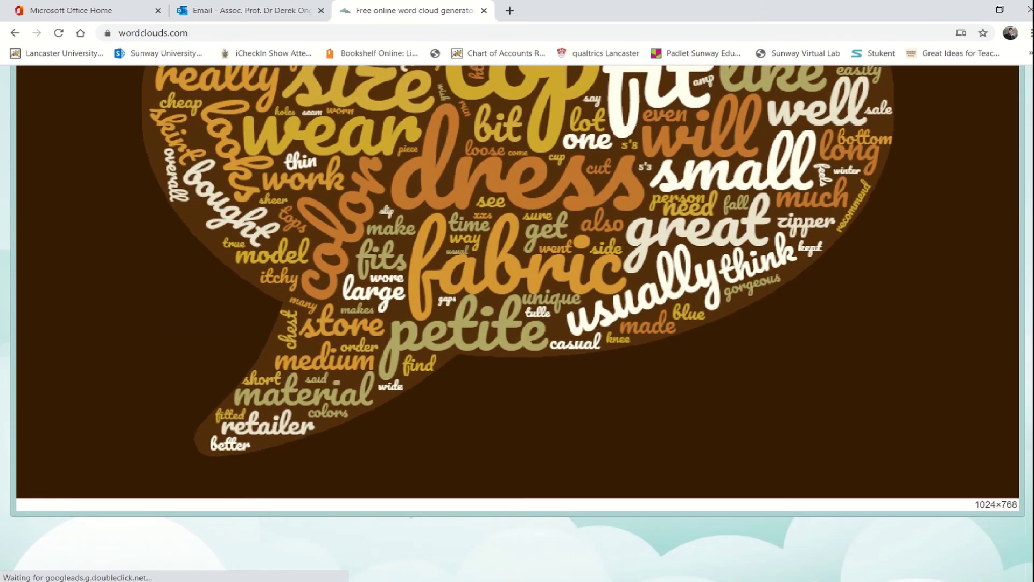
pyautogui.scroll(4, 517, 323)
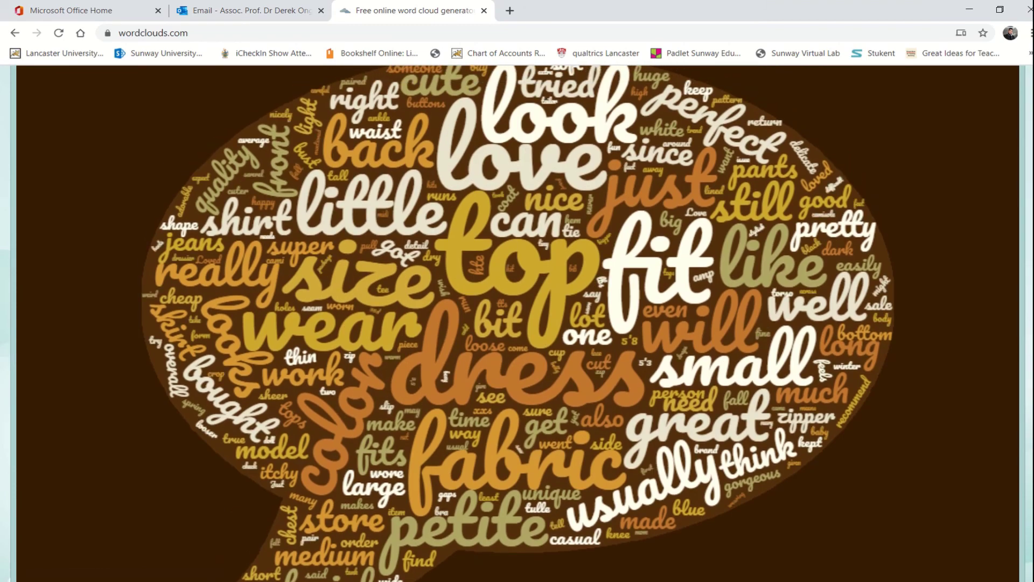
pyautogui.scroll(1, 517, 323)
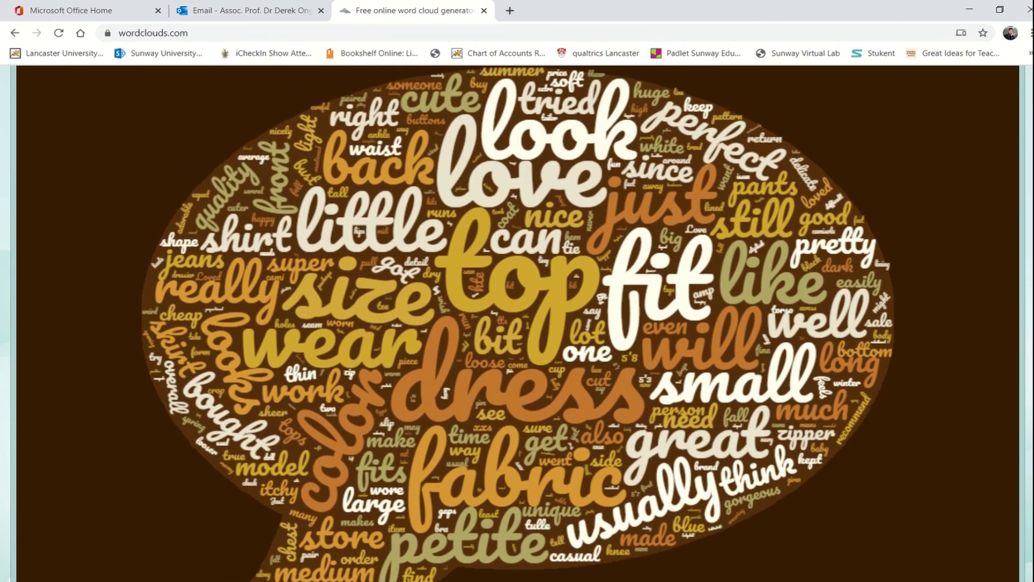
pyautogui.scroll(3, 517, 324)
pyautogui.scroll(-3, 517, 323)
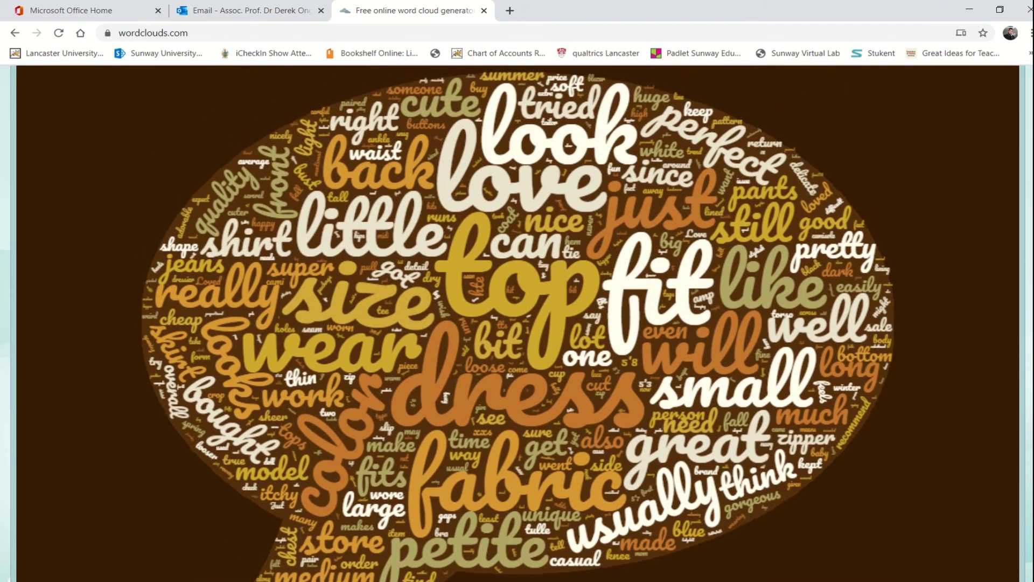
pyautogui.scroll(3, 517, 323)
pyautogui.scroll(-2, 518, 323)
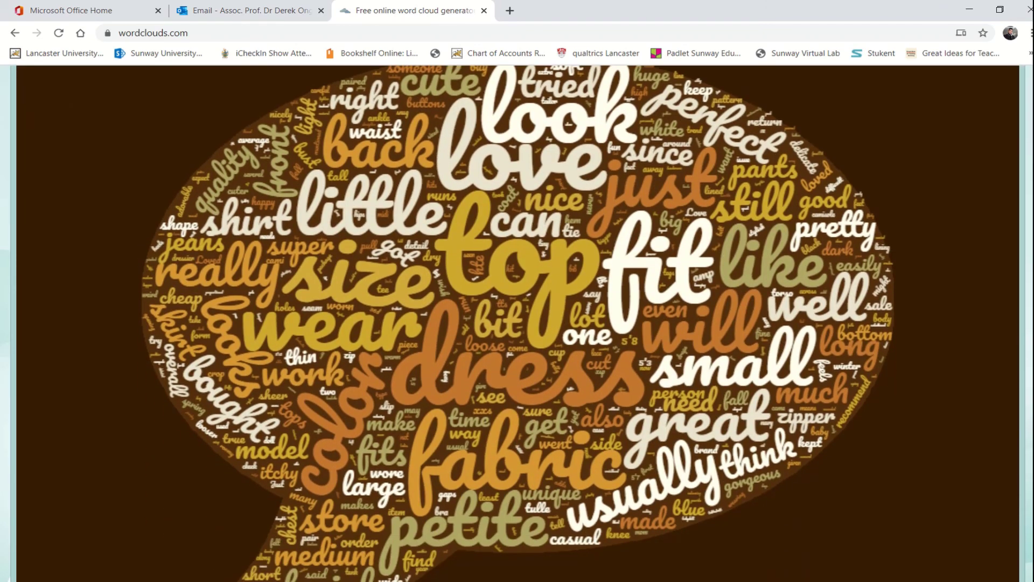
pyautogui.scroll(1, 517, 323)
pyautogui.scroll(2, 517, 323)
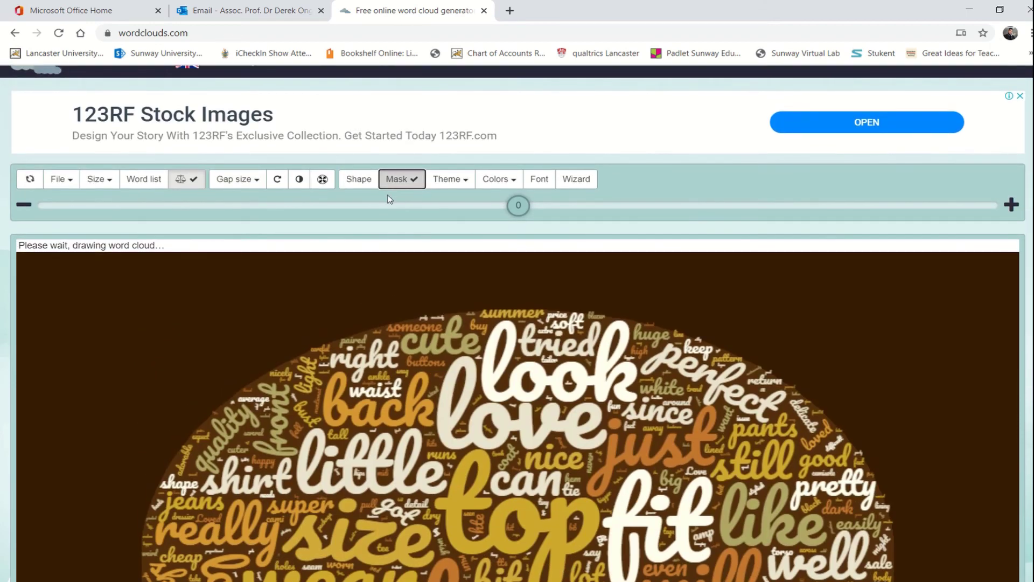
# Change the word cloud's shape to the colorful rainbow with horizontal stripes
pyautogui.click(581, 178)
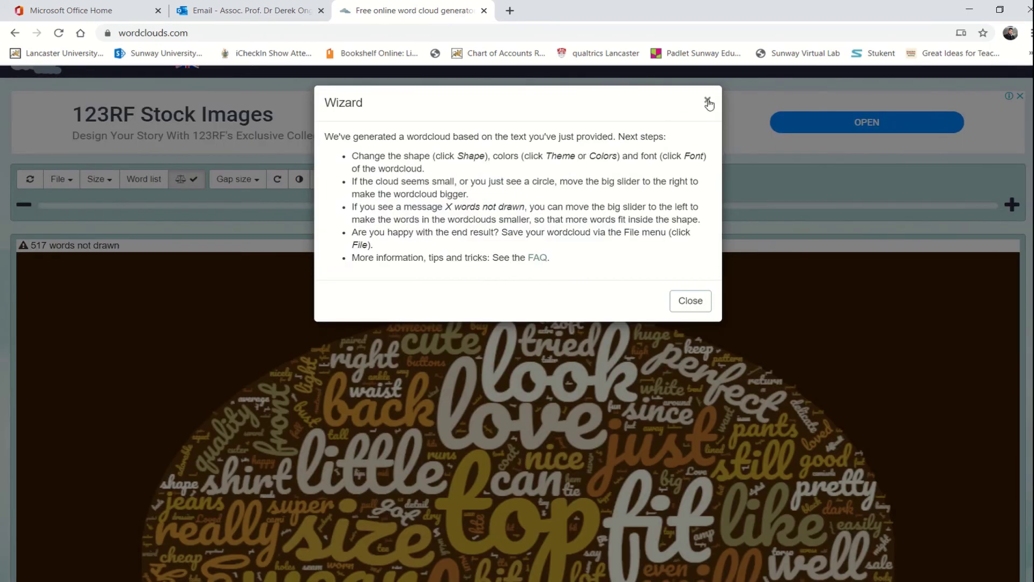
pyautogui.click(708, 101)
pyautogui.click(360, 179)
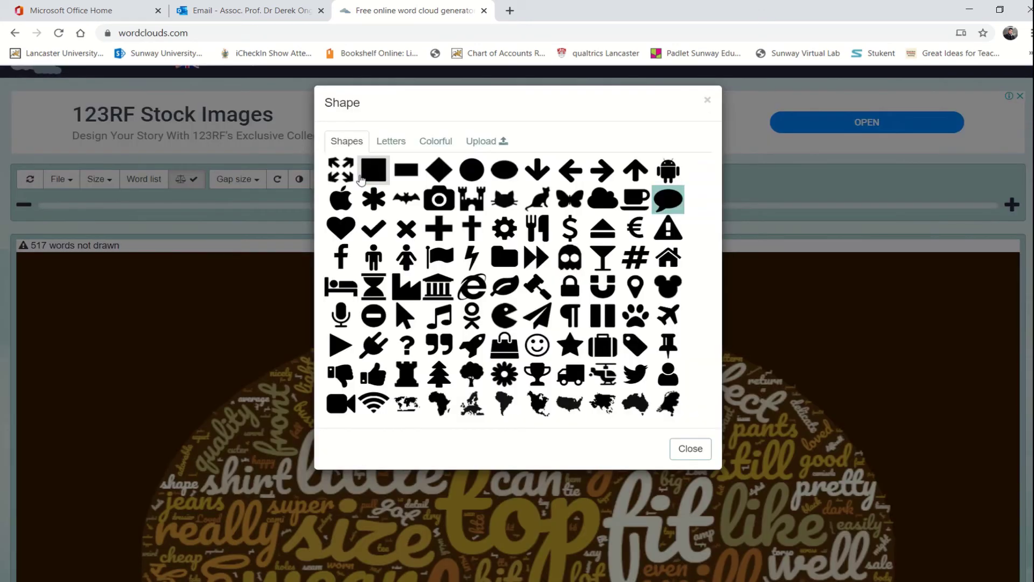
pyautogui.click(386, 143)
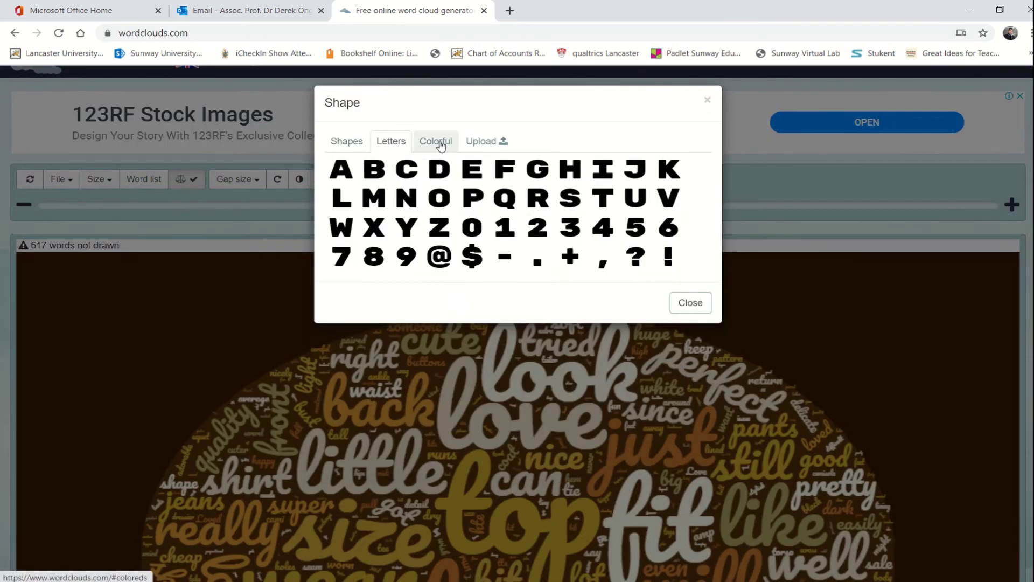
pyautogui.click(440, 143)
pyautogui.click(384, 172)
pyautogui.click(693, 303)
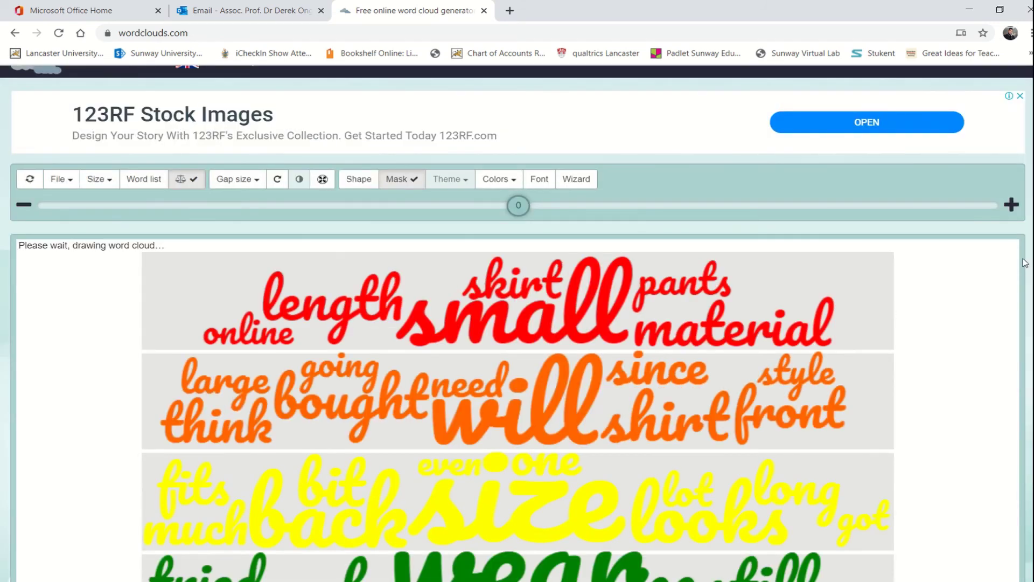
pyautogui.scroll(-3, 1026, 263)
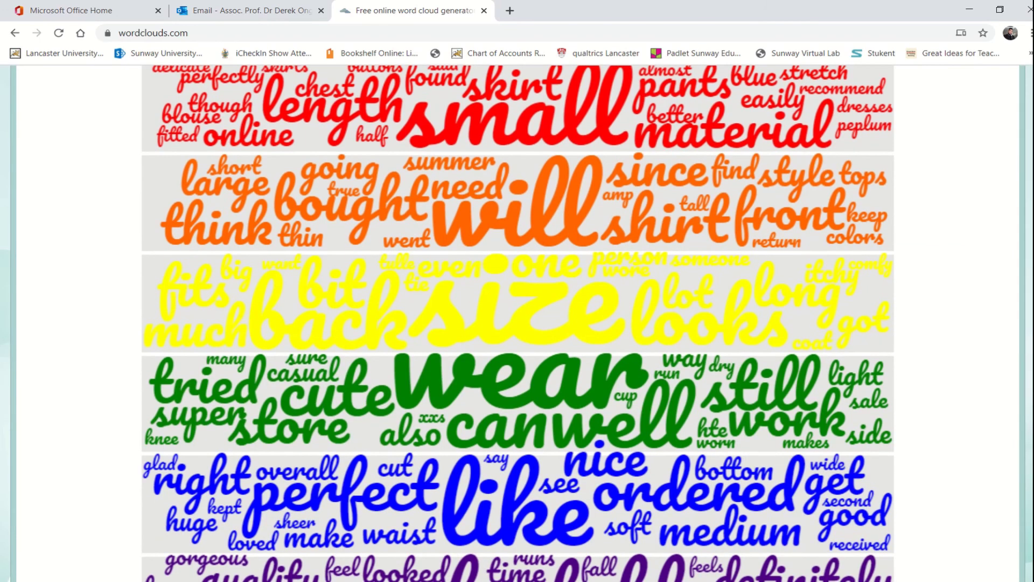
pyautogui.scroll(3, 1028, 226)
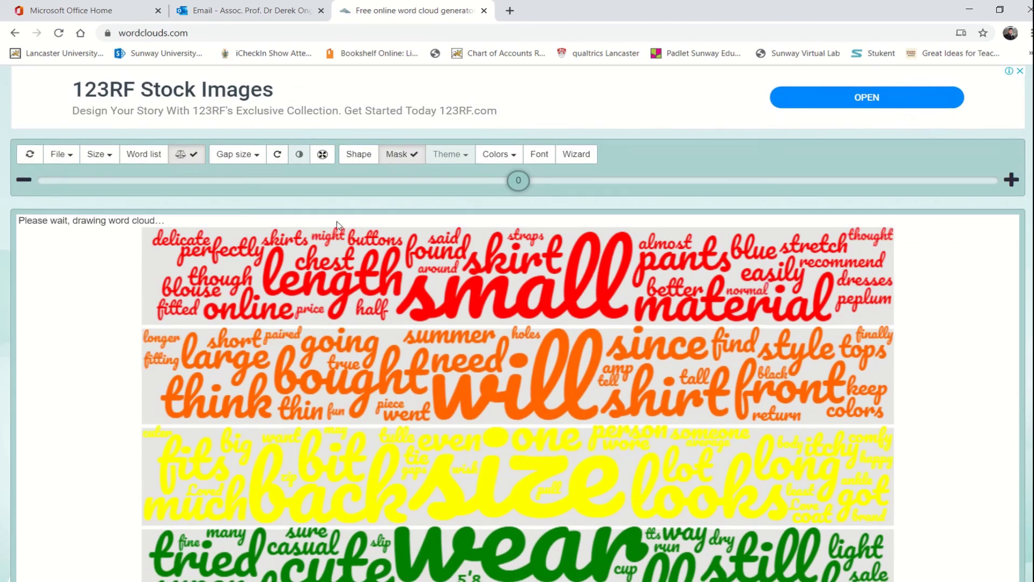
pyautogui.click(358, 154)
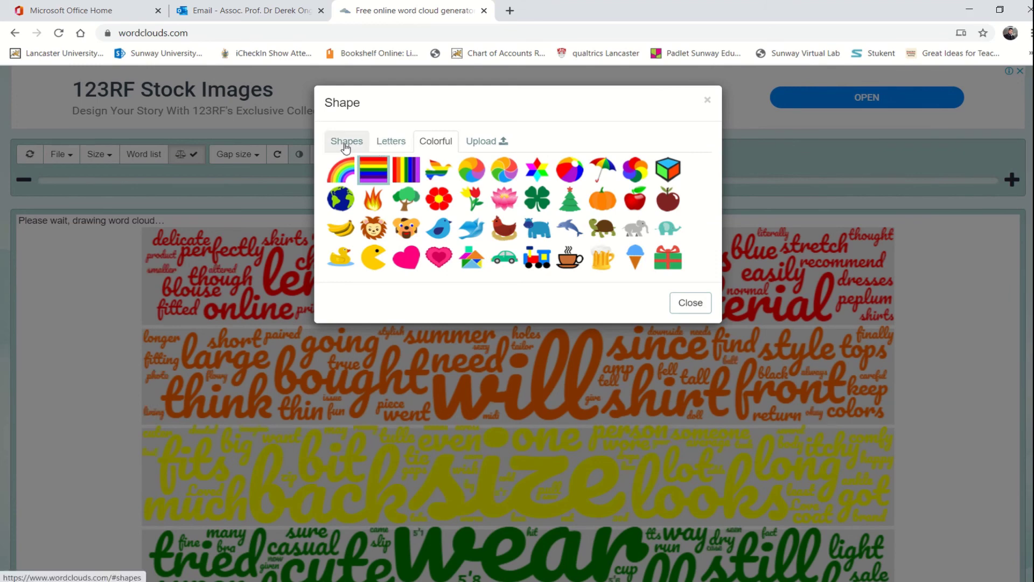
pyautogui.click(346, 145)
pyautogui.click(708, 101)
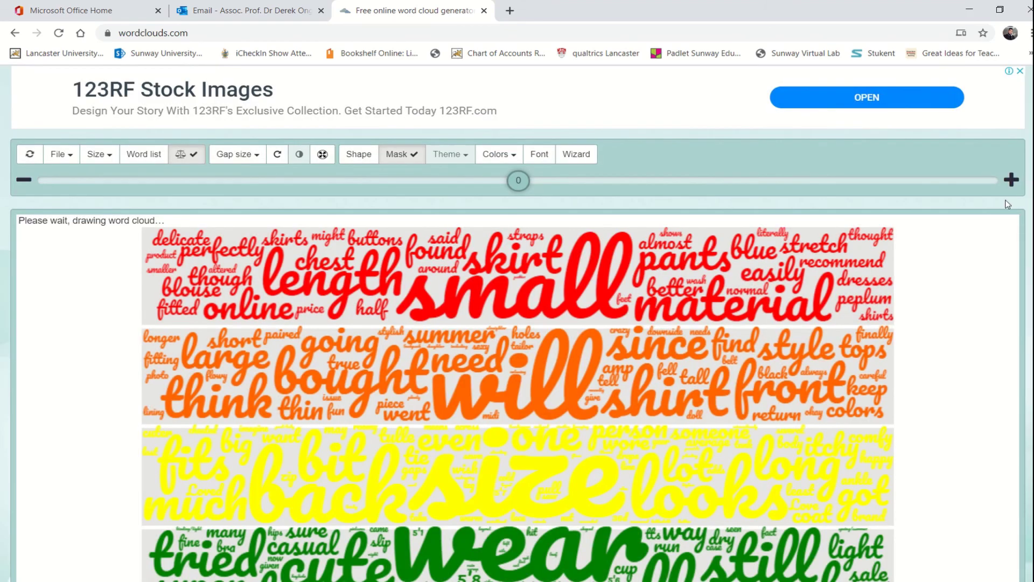
# Examine the words in each colour band of the rainbow-striped word cloud, from red to violet
pyautogui.scroll(-3, 1005, 194)
pyautogui.scroll(-4, 517, 323)
pyautogui.scroll(-3, 517, 323)
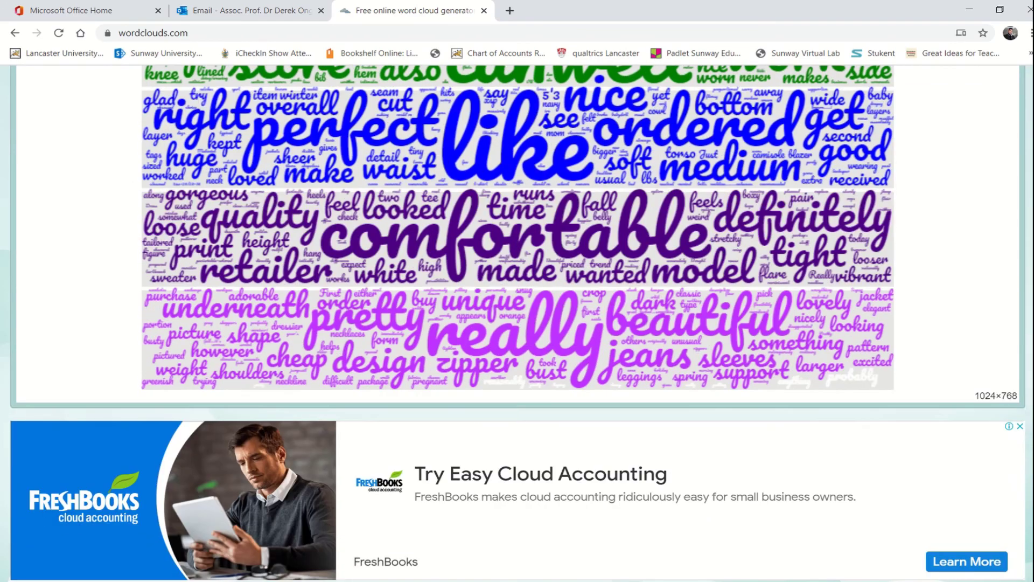
pyautogui.scroll(8, 1012, 226)
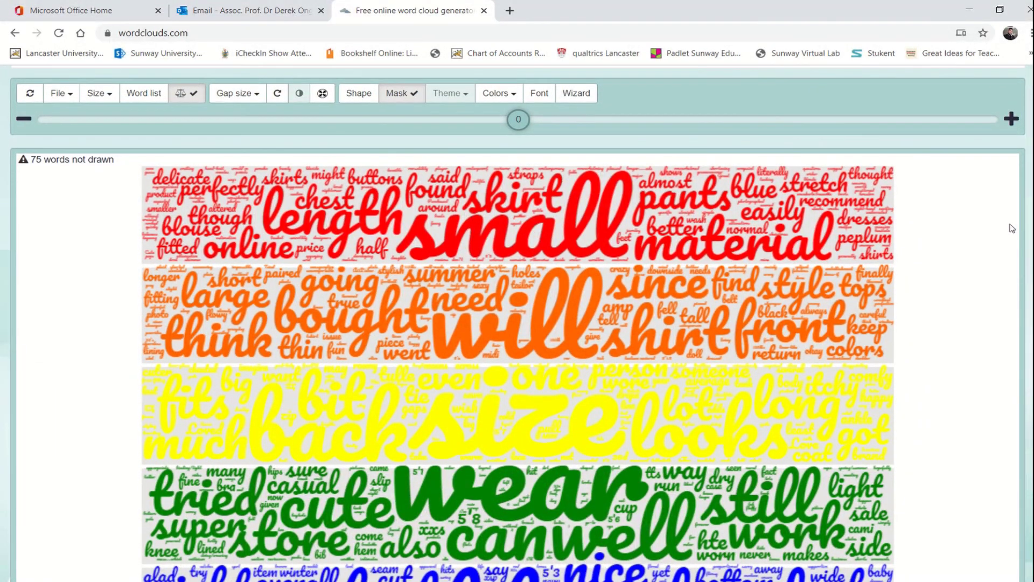
pyautogui.scroll(-1, 1012, 229)
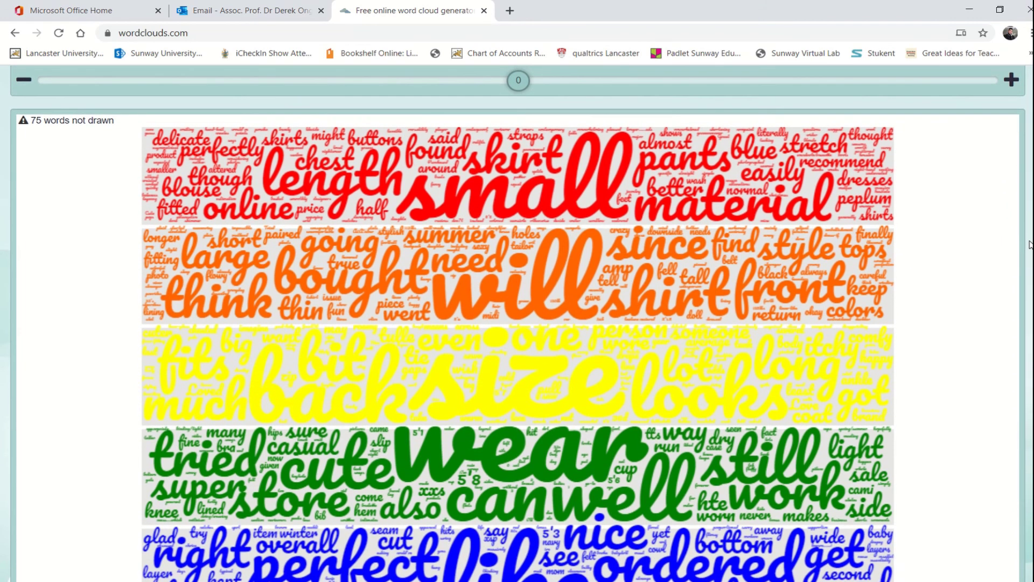
pyautogui.scroll(1, 1028, 240)
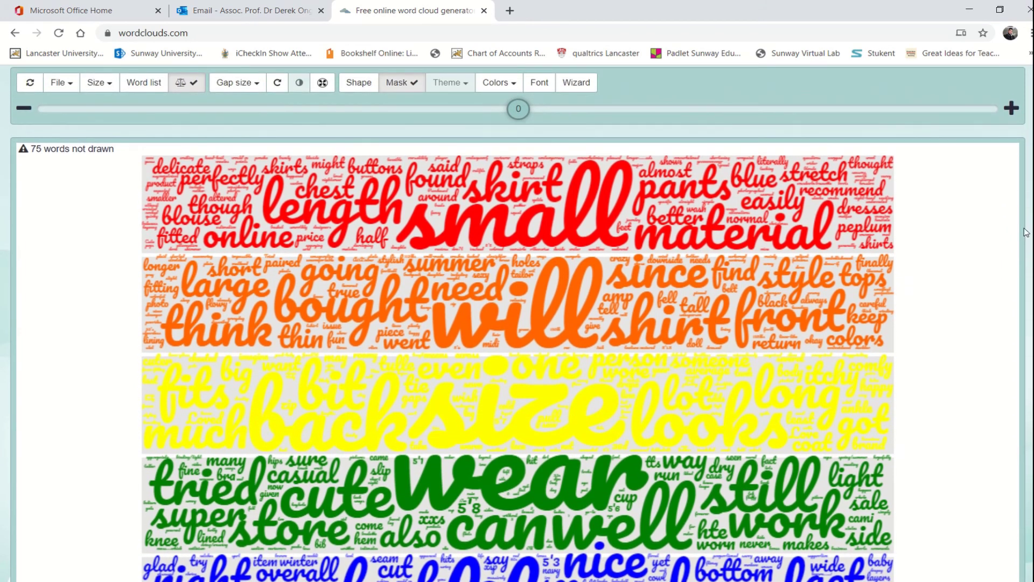
pyautogui.scroll(1, 1025, 232)
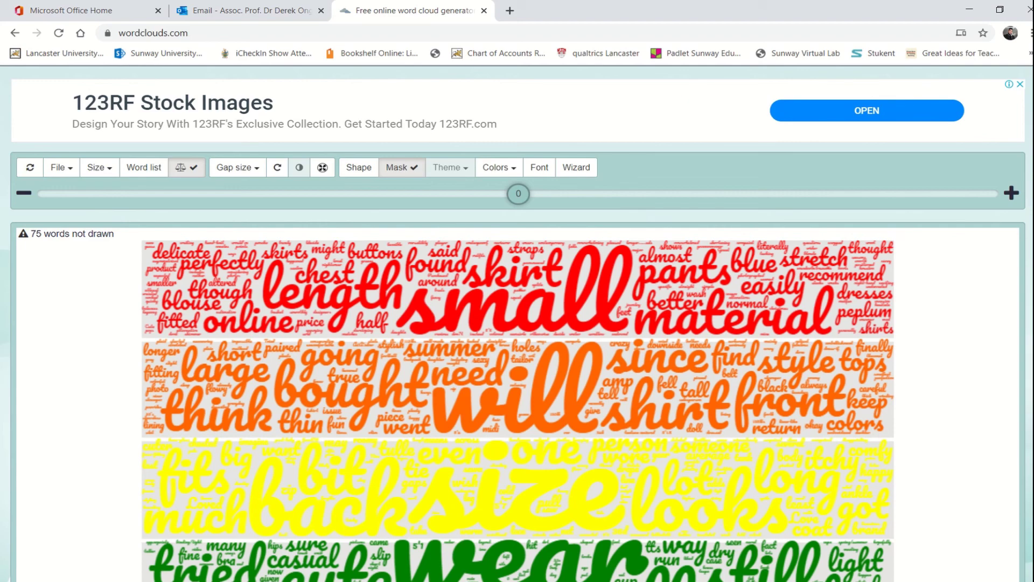
pyautogui.scroll(-4, 517, 323)
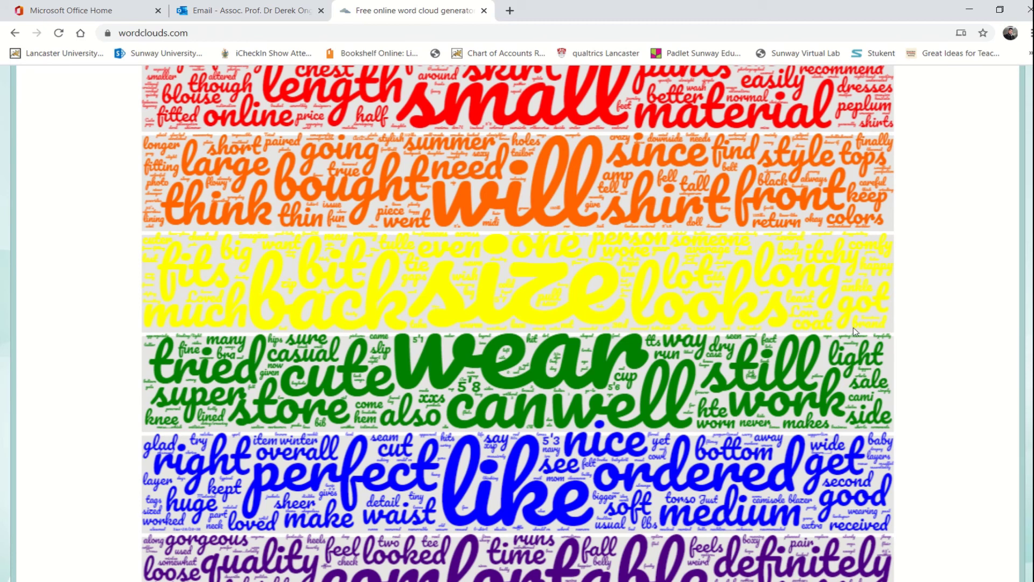
# Switch to the presentation slide titled "Necessary Operators in Text Analysis"
pyautogui.moveTo(525, 4)
pyautogui.moveTo(475, 7)
pyautogui.click(480, 24)
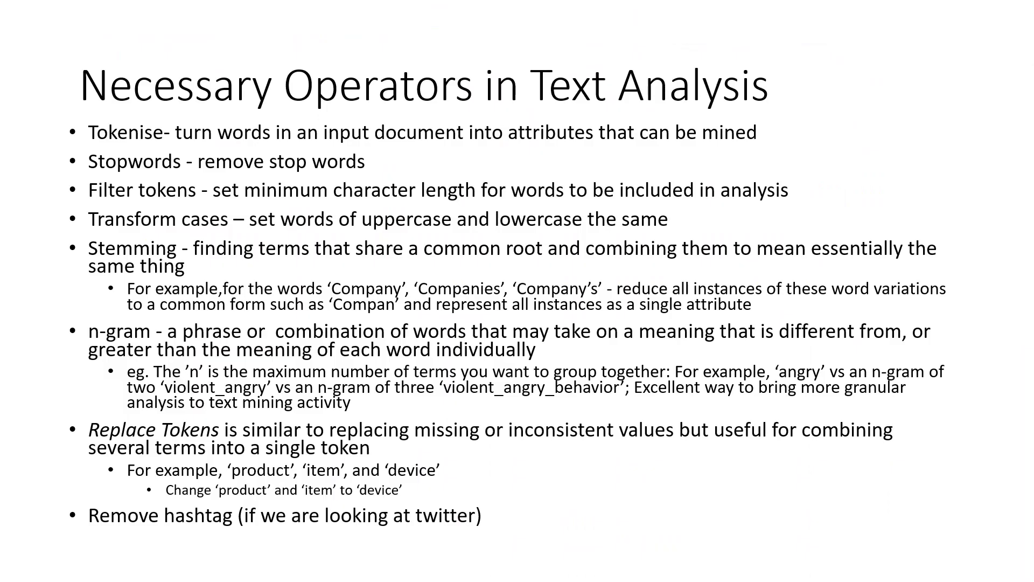